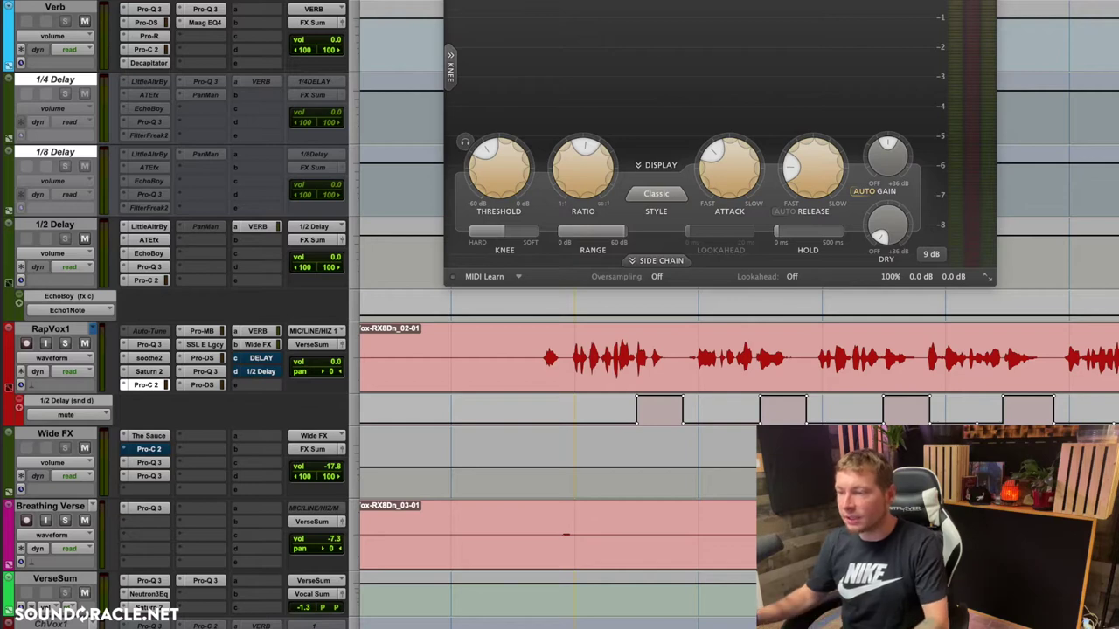
# - Raise the RapVox1 clip's gain to +2.6 dB, then +1.7 dB, and reset it to 0 dB
pyautogui.click(537, 352)
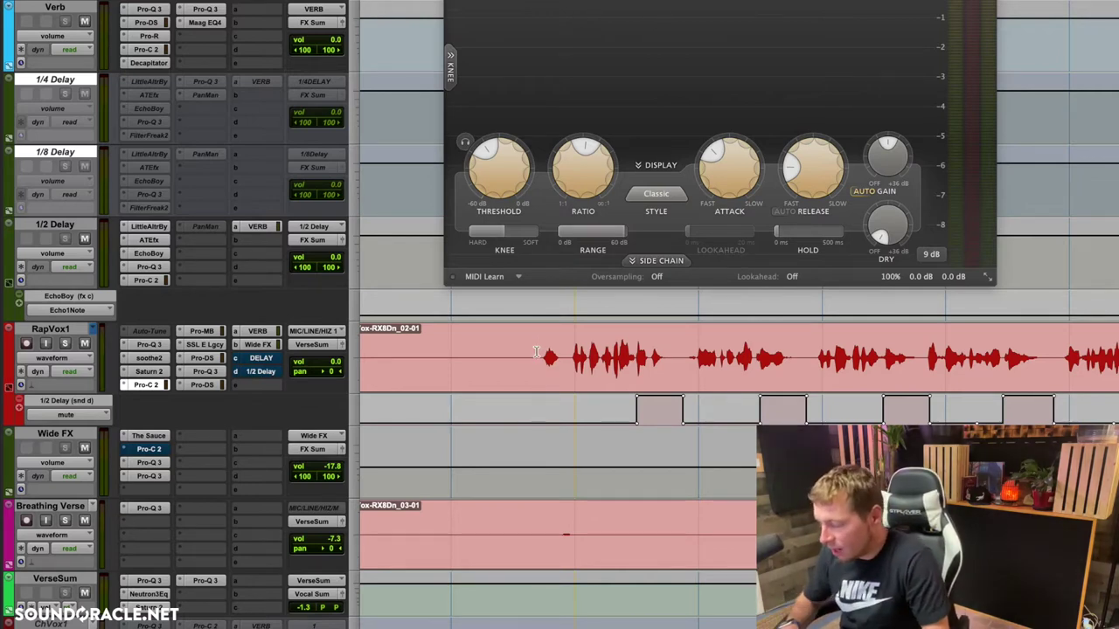
pyautogui.press('super+bracketright')
pyautogui.hscroll(3, 536, 351)
pyautogui.moveTo(505, 388); pyautogui.dragTo(505, 389)
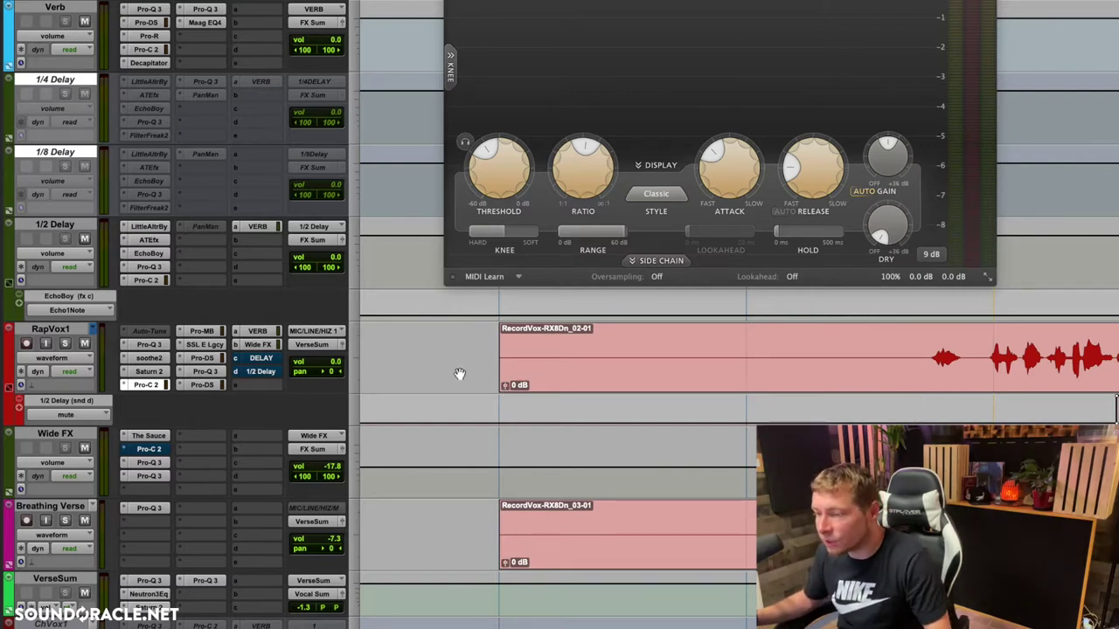
pyautogui.moveTo(509, 390); pyautogui.dragTo(506, 389)
pyautogui.keyDown('alt'); pyautogui.click(506, 389); pyautogui.keyUp('alt')
# - Move the edit point further into the vocal clip and zoom out to see more of it
pyautogui.click(993, 356)
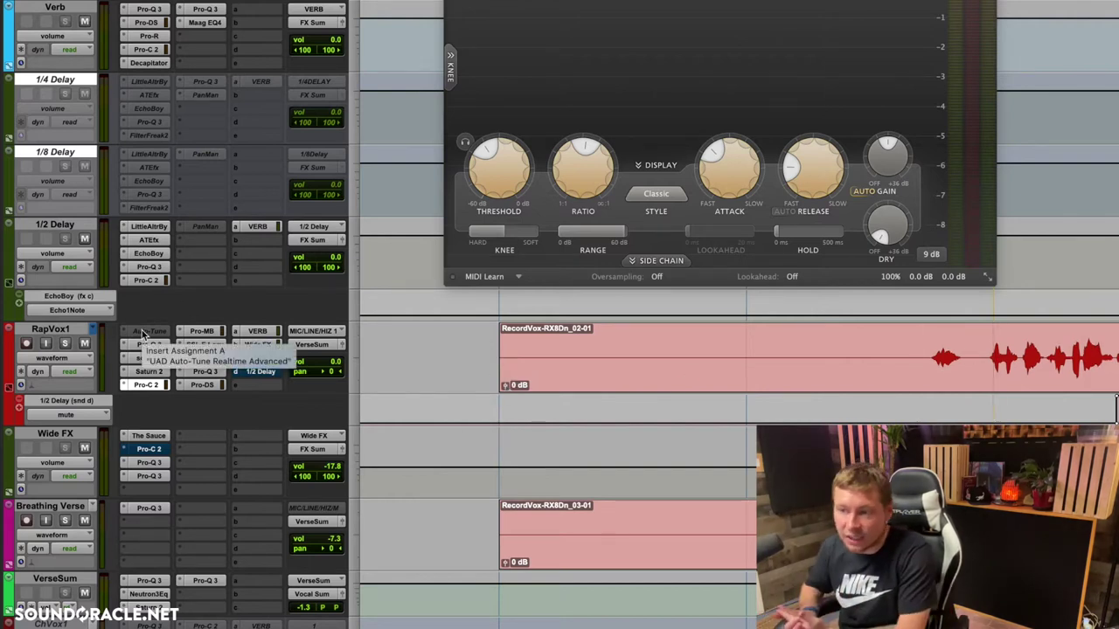
pyautogui.hscroll(2, 832, 358)
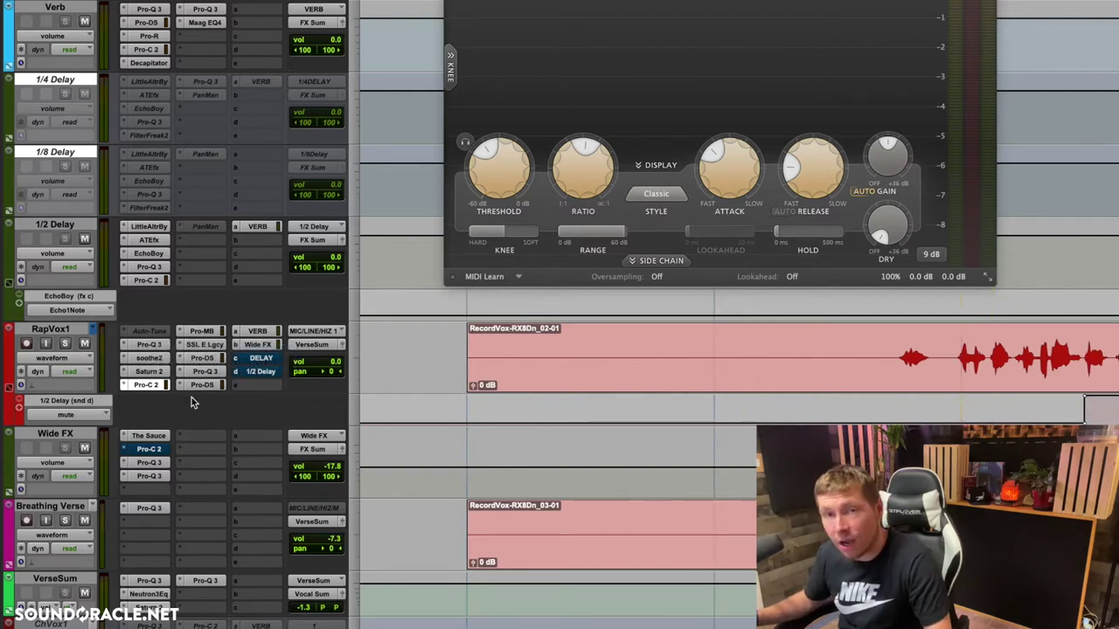
pyautogui.hscroll(5, 787, 354)
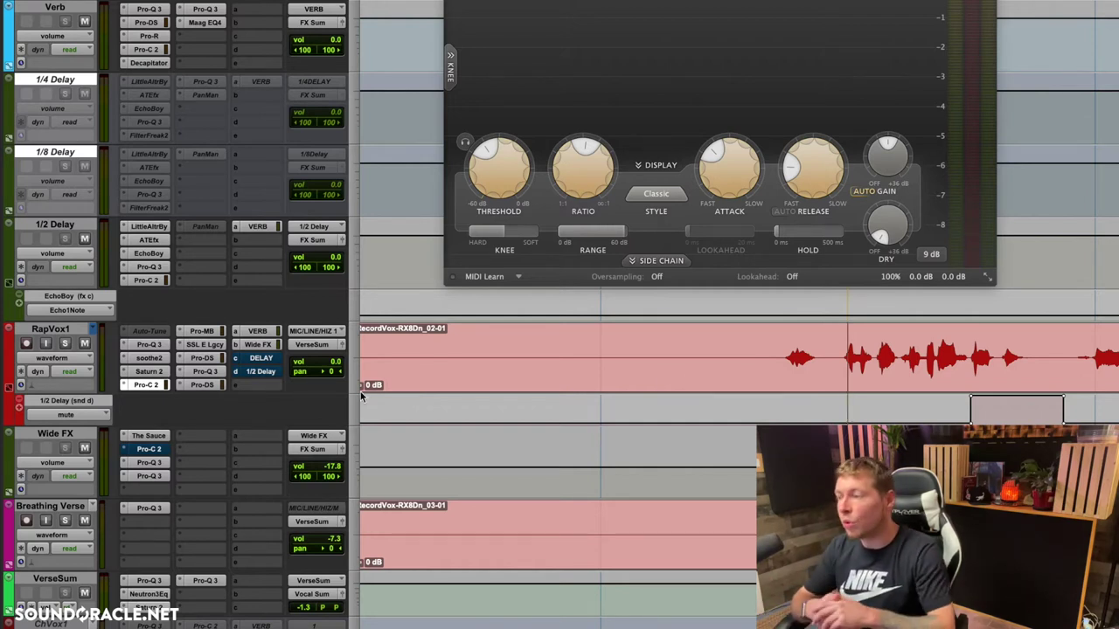
pyautogui.click(778, 342)
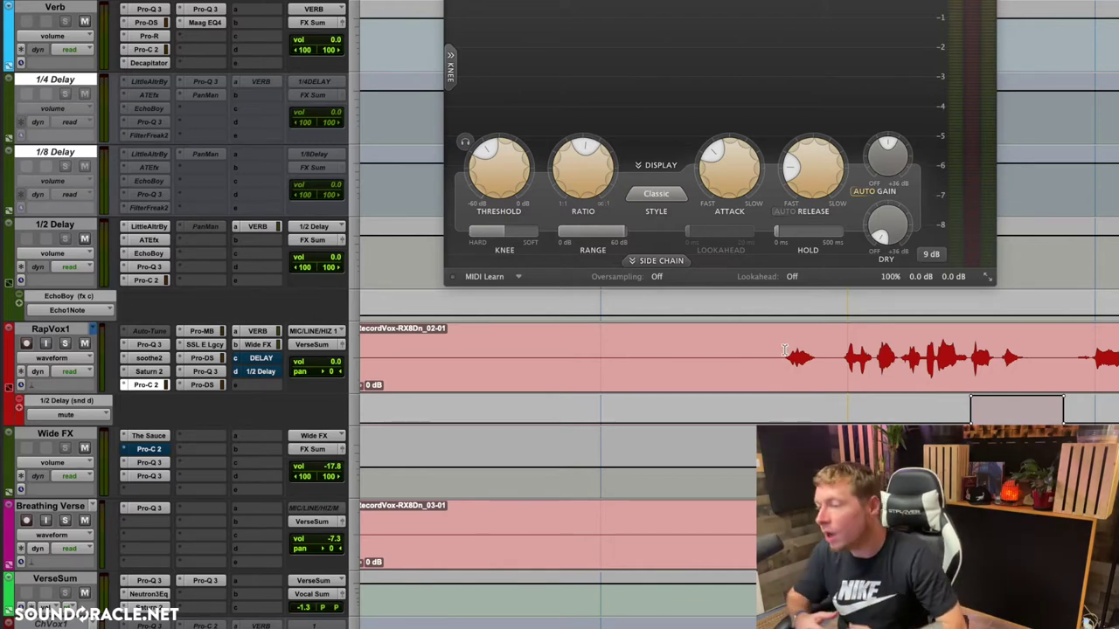
pyautogui.press('r')
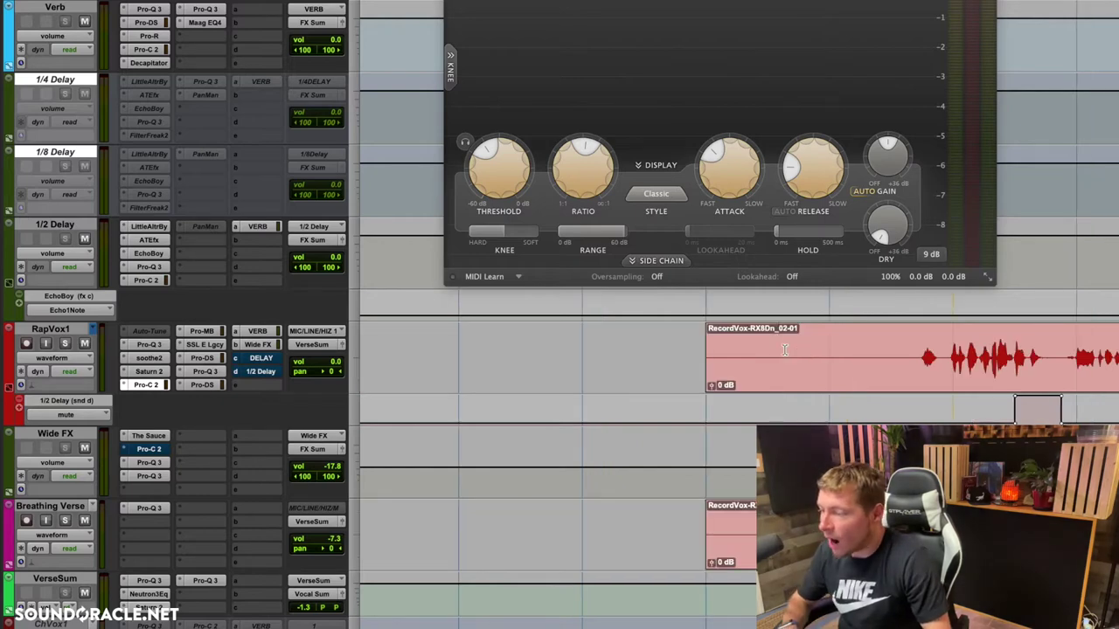
pyautogui.hscroll(5, 784, 350)
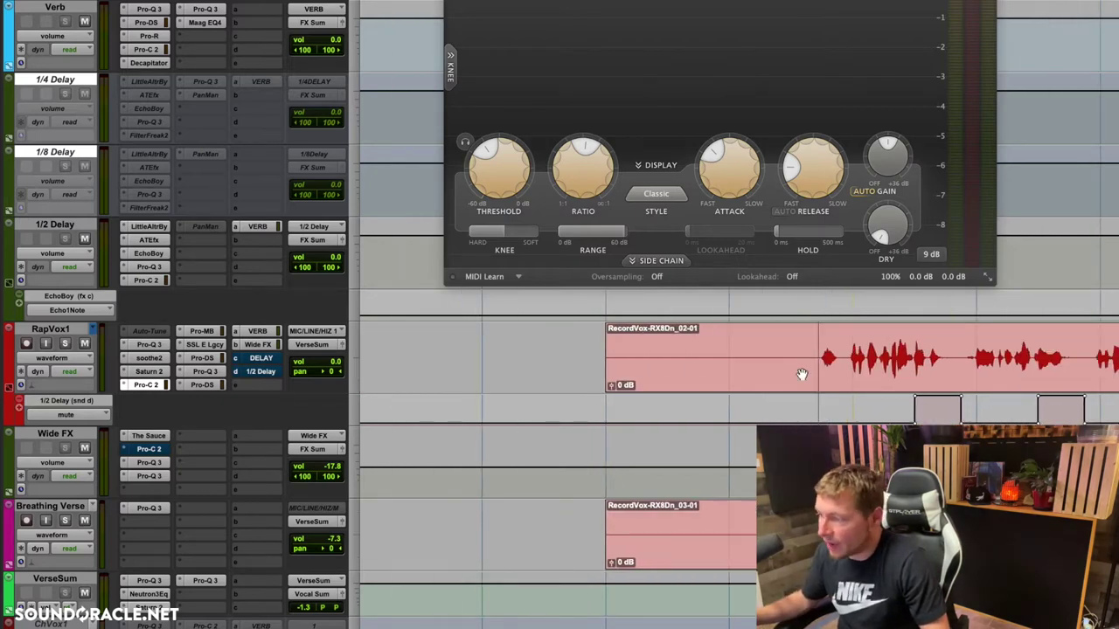
pyautogui.hscroll(5, 801, 374)
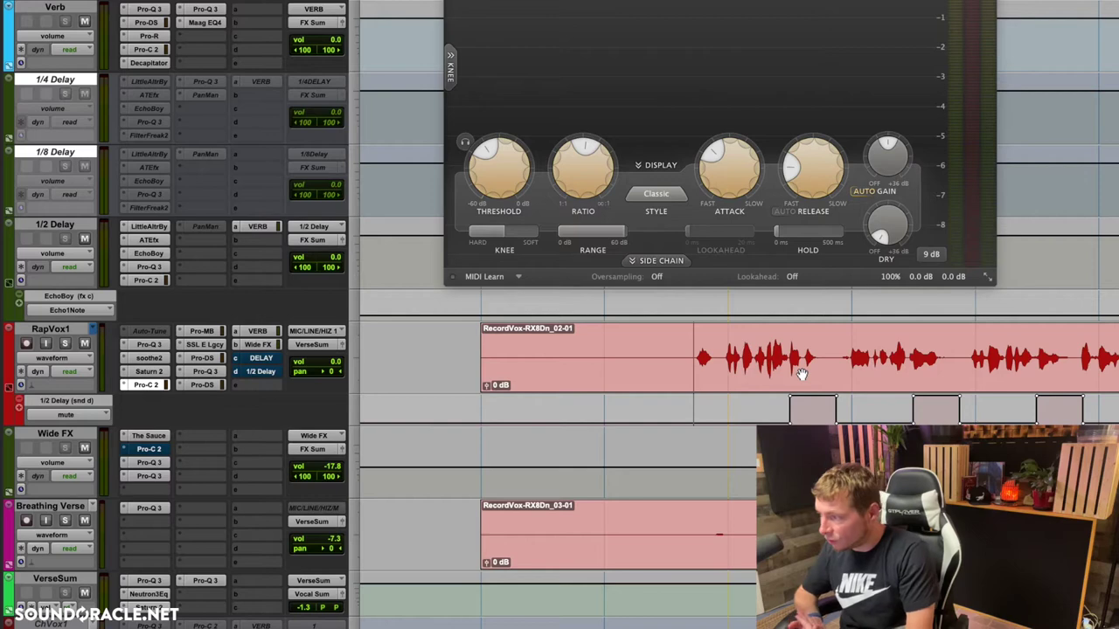
pyautogui.hscroll(3, 802, 375)
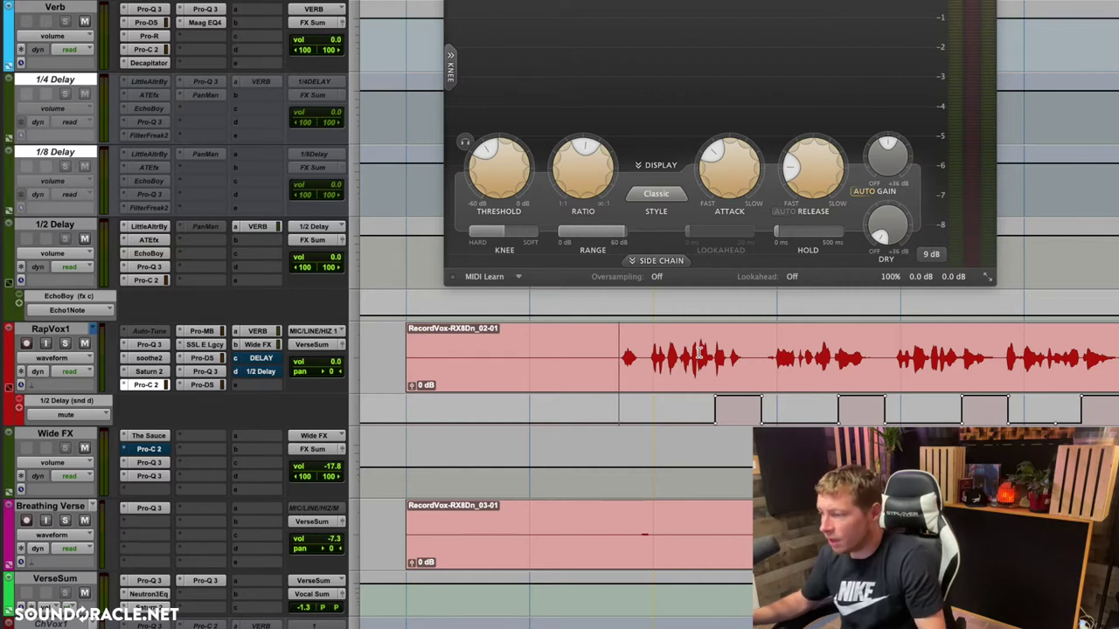
pyautogui.moveTo(700, 352); pyautogui.dragTo(750, 353)
pyautogui.keyDown('shift'); pyautogui.click(710, 353); pyautogui.keyUp('shift')
pyautogui.keyDown('shift'); pyautogui.click(692, 353); pyautogui.keyUp('shift')
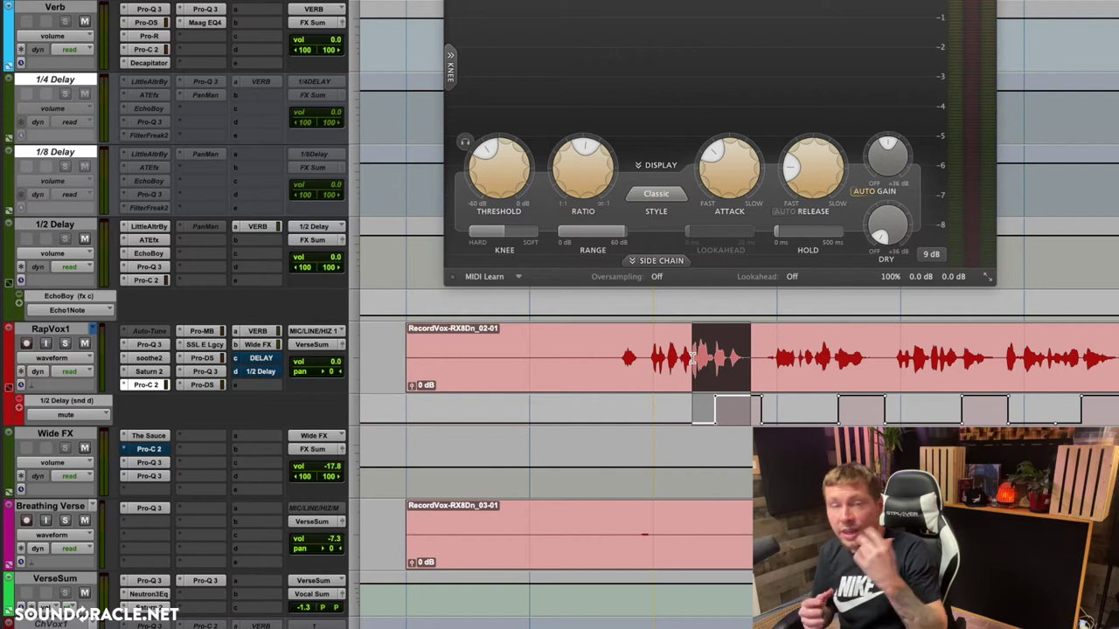
pyautogui.moveTo(691, 357); pyautogui.dragTo(710, 353)
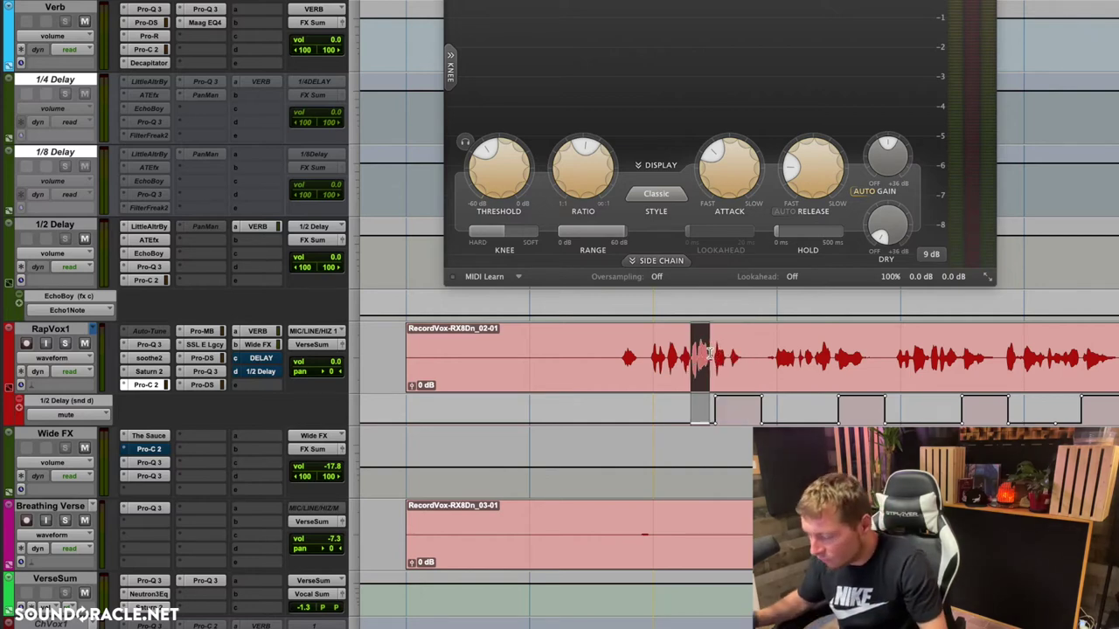
pyautogui.press('super+bracketright')
pyautogui.hscroll(2, 899, 351)
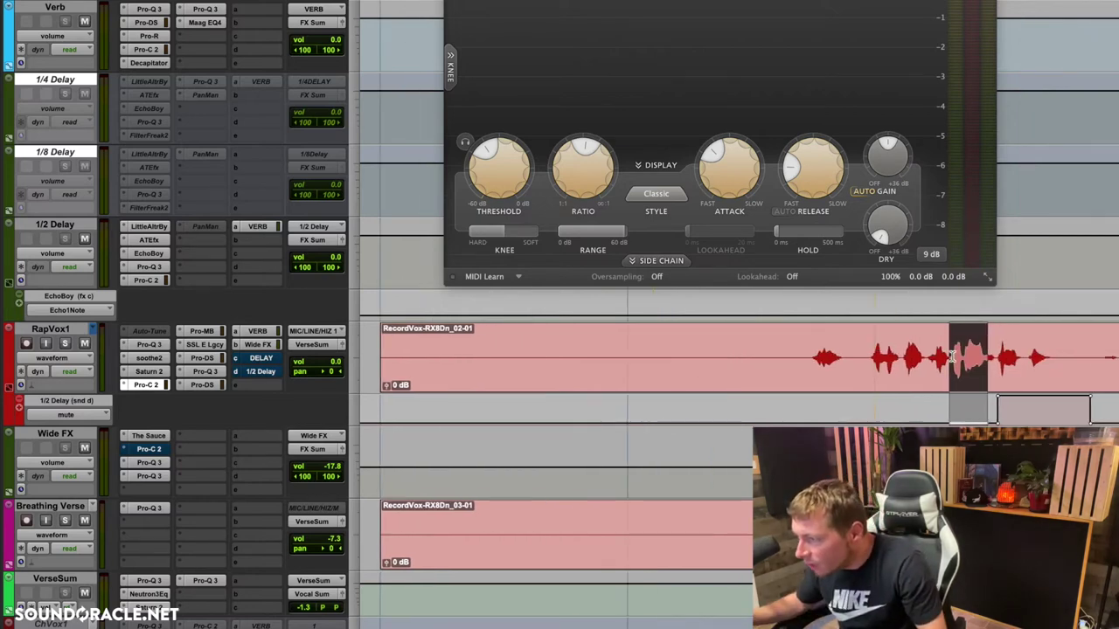
pyautogui.hscroll(4, 953, 357)
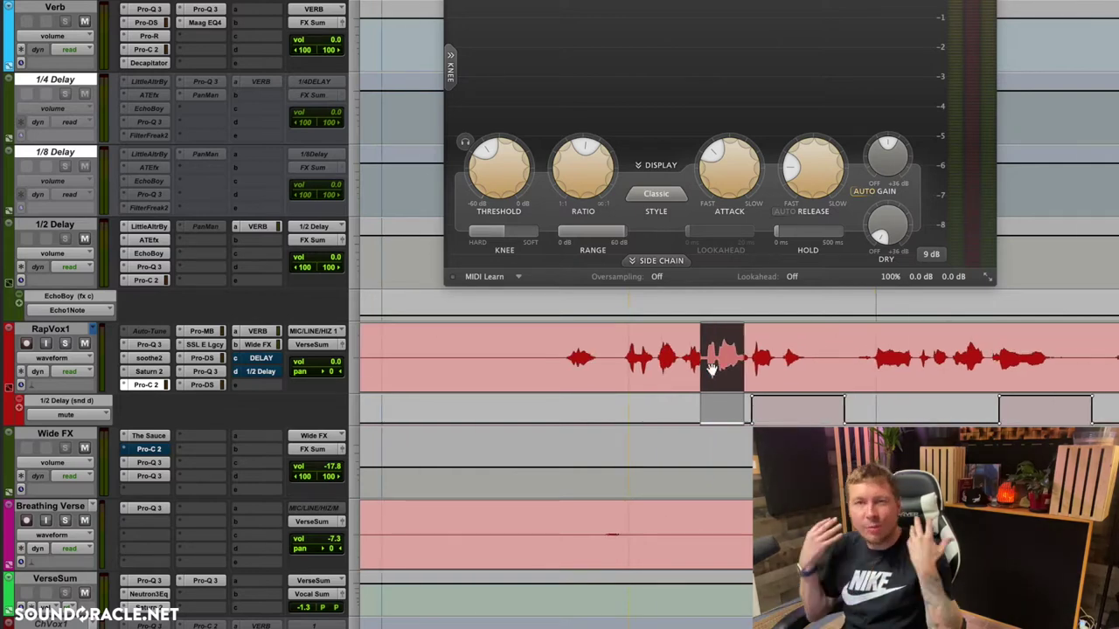
pyautogui.hscroll(2, 713, 369)
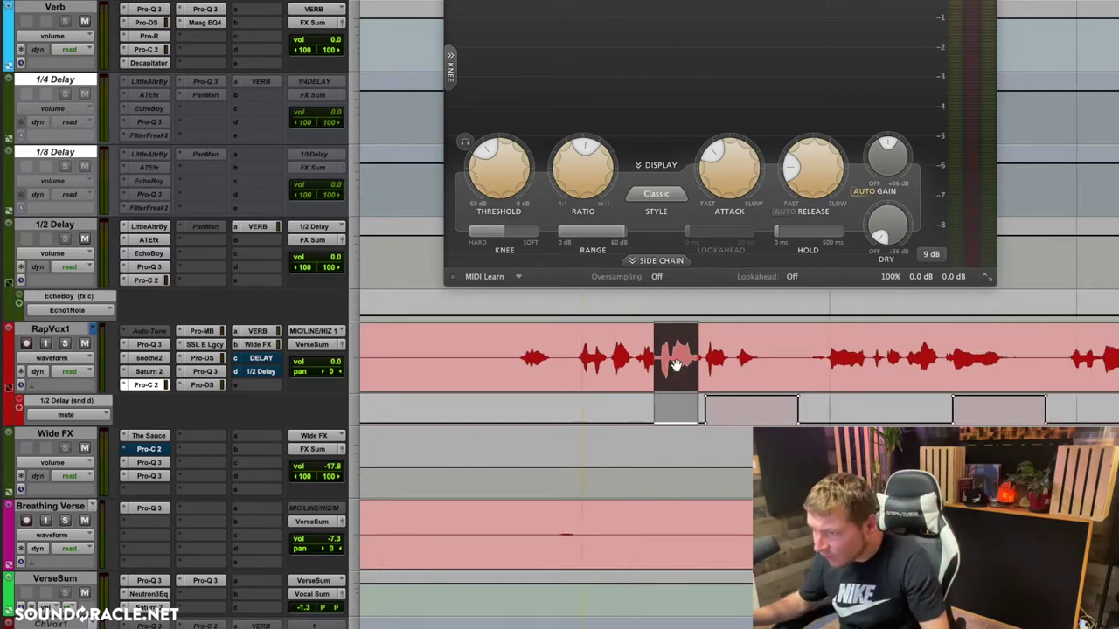
pyautogui.moveTo(870, 351); pyautogui.dragTo(902, 350)
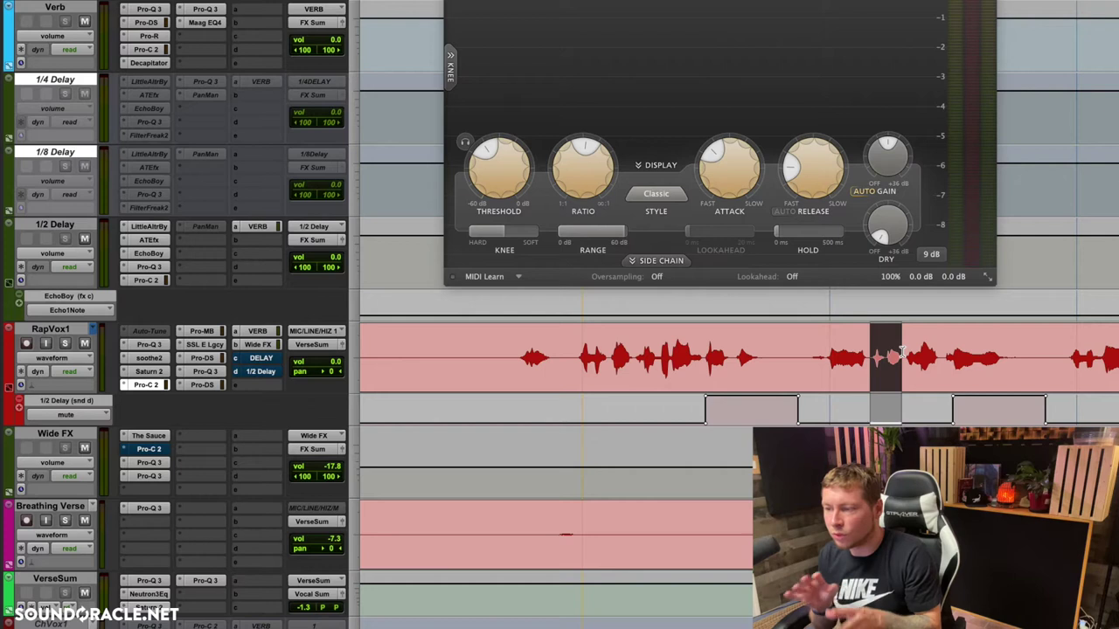
pyautogui.click(512, 352)
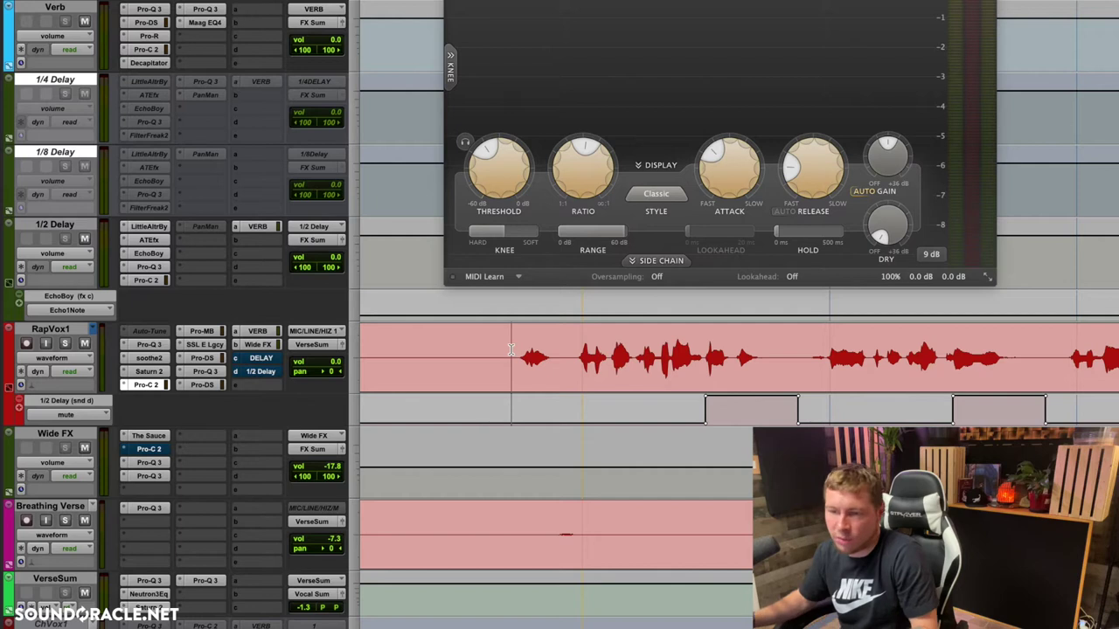
pyautogui.click(49, 330)
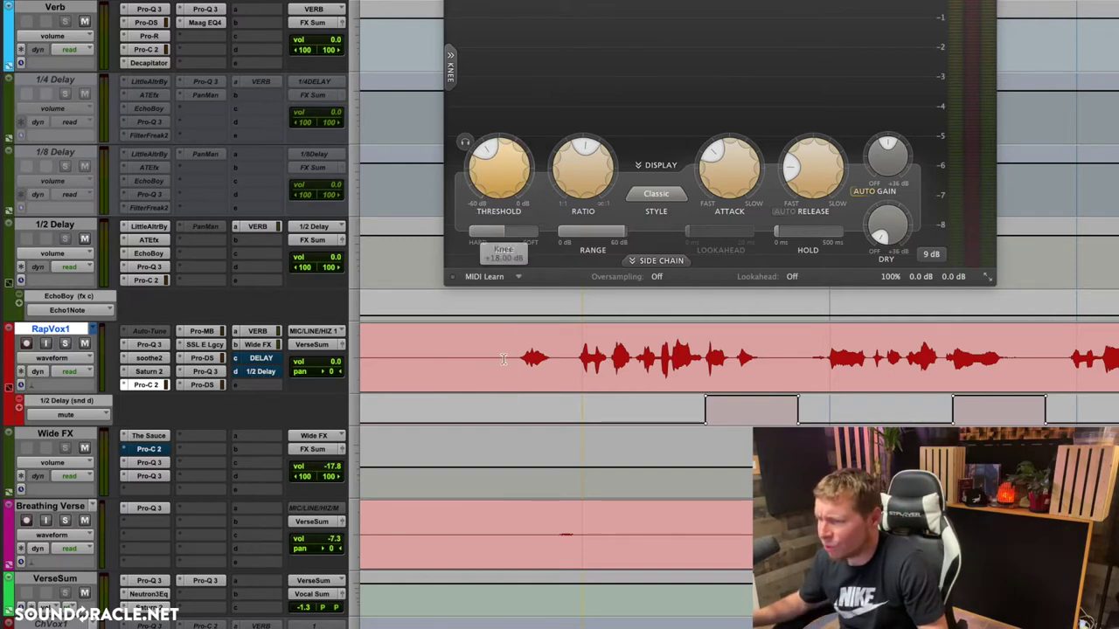
pyautogui.moveTo(512, 354); pyautogui.dragTo(755, 353)
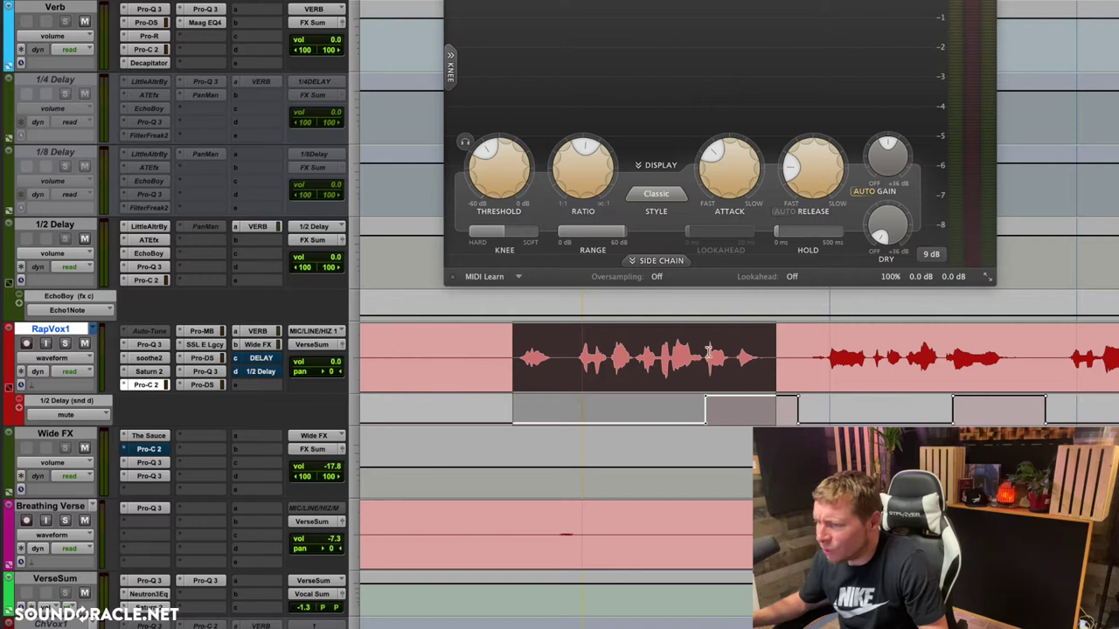
pyautogui.moveTo(513, 353); pyautogui.dragTo(778, 354)
pyautogui.moveTo(512, 350); pyautogui.dragTo(760, 356)
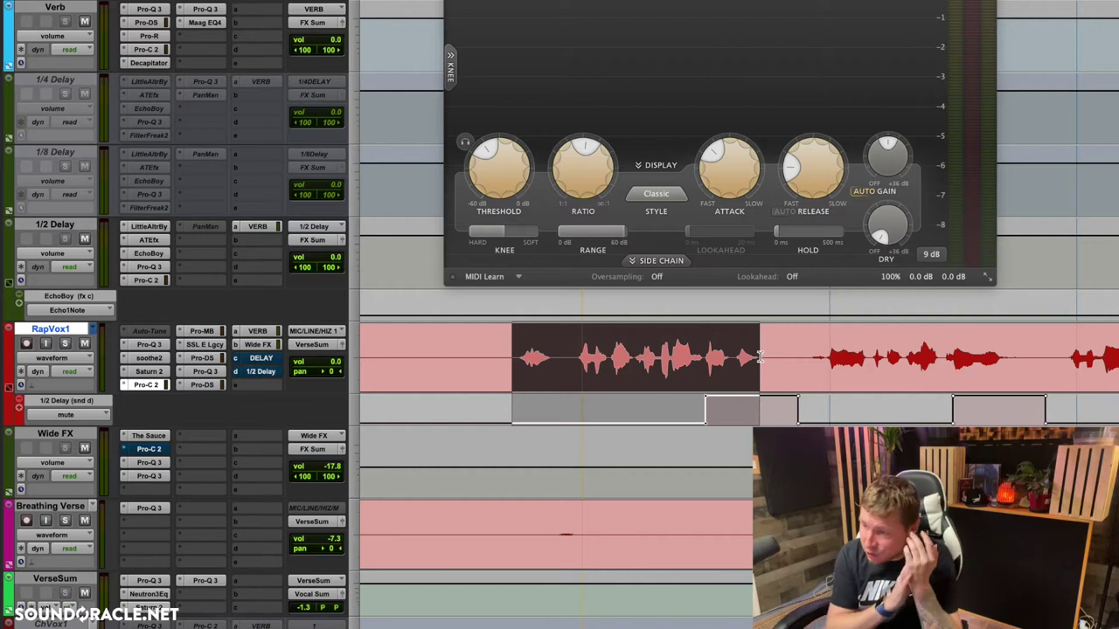
pyautogui.click(501, 354)
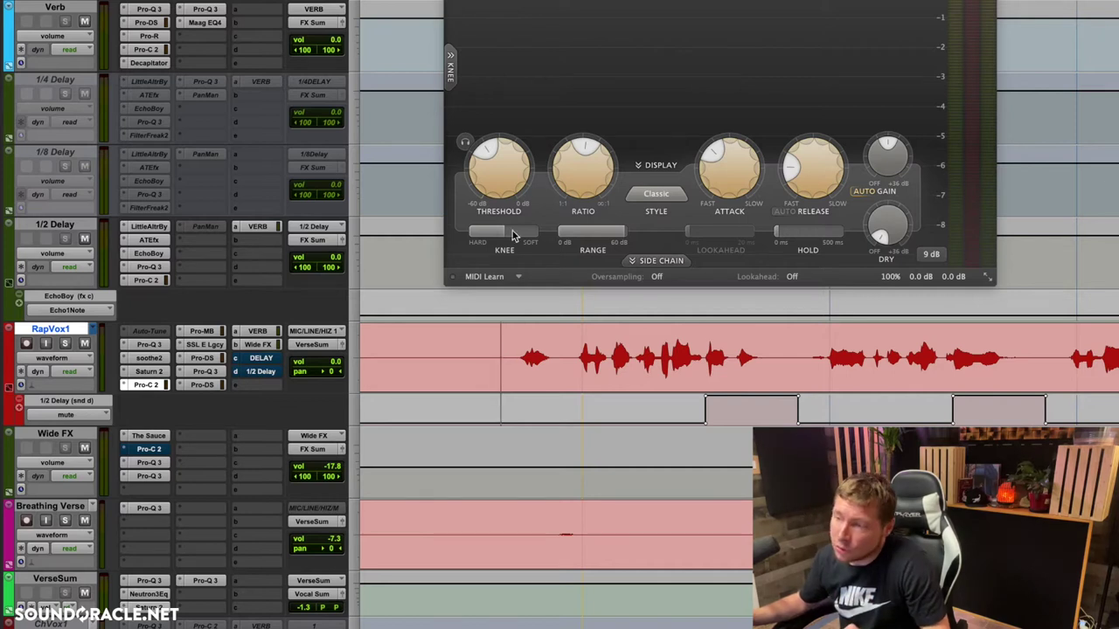
pyautogui.moveTo(480, 181)
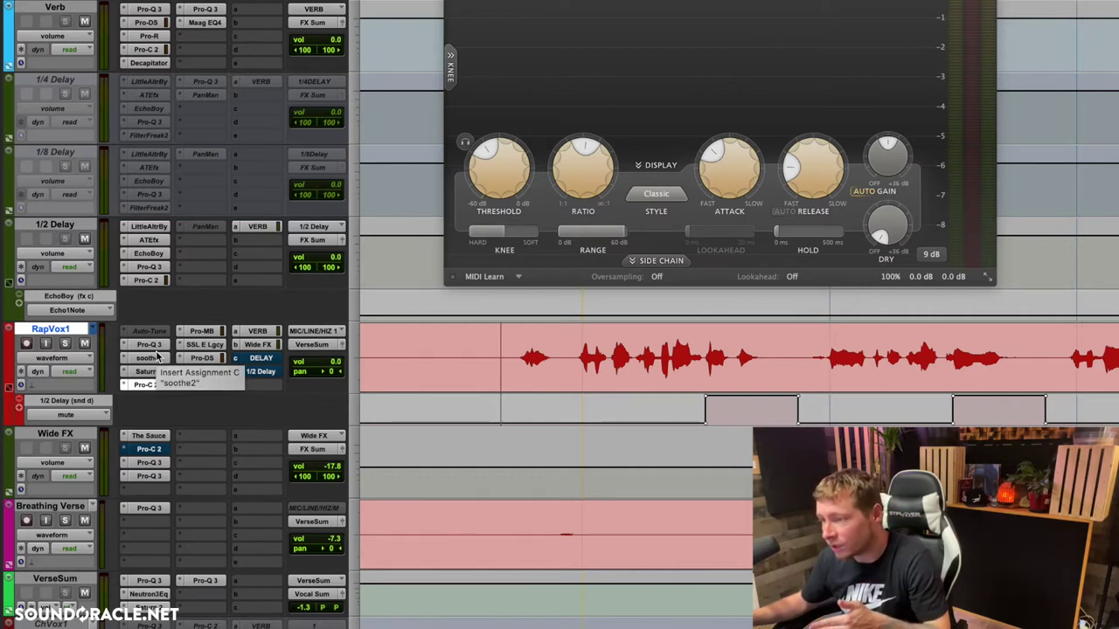
pyautogui.hscroll(-5, 465, 343)
pyautogui.hscroll(5, 465, 342)
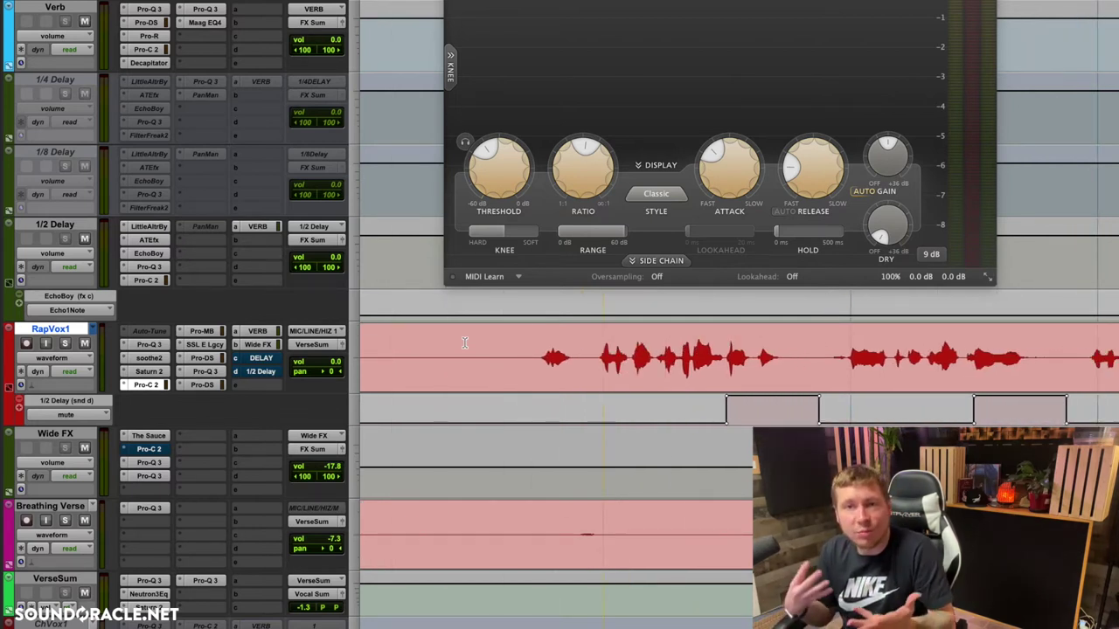
pyautogui.hscroll(3, 465, 343)
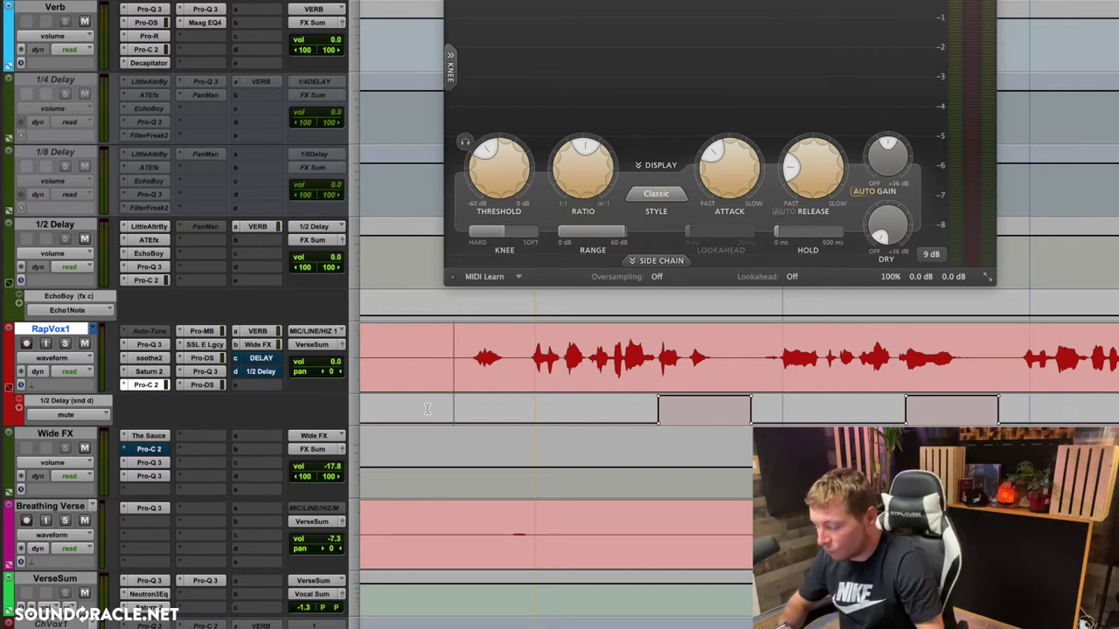
# - Zoom out to the clip starts, try selections on the vocal takes, and clear them
pyautogui.press('r')
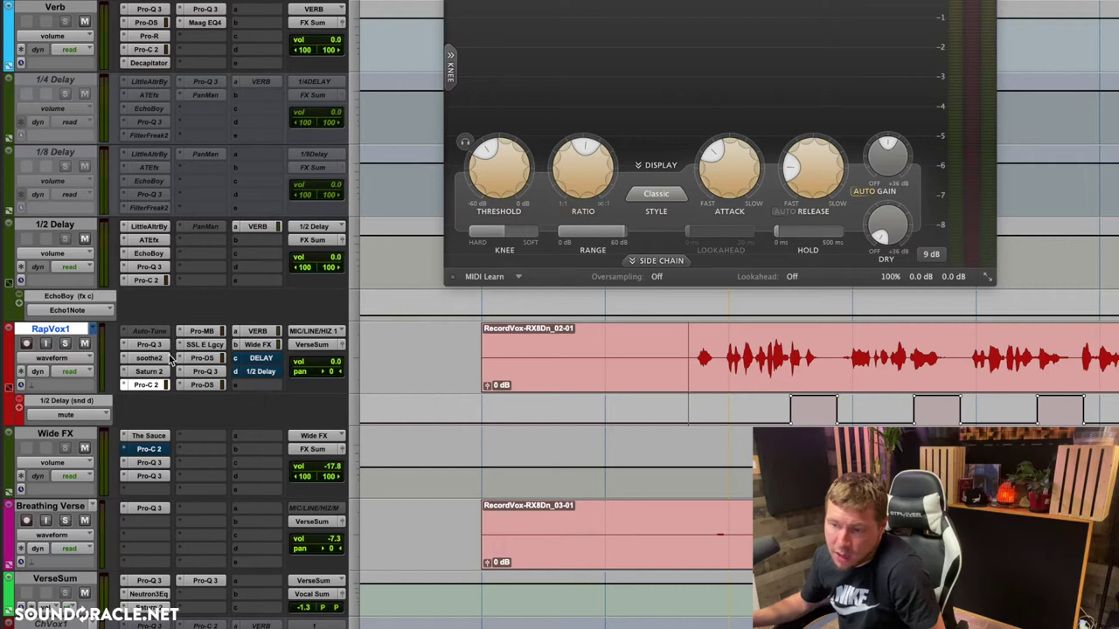
pyautogui.click(79, 358)
pyautogui.click(772, 354)
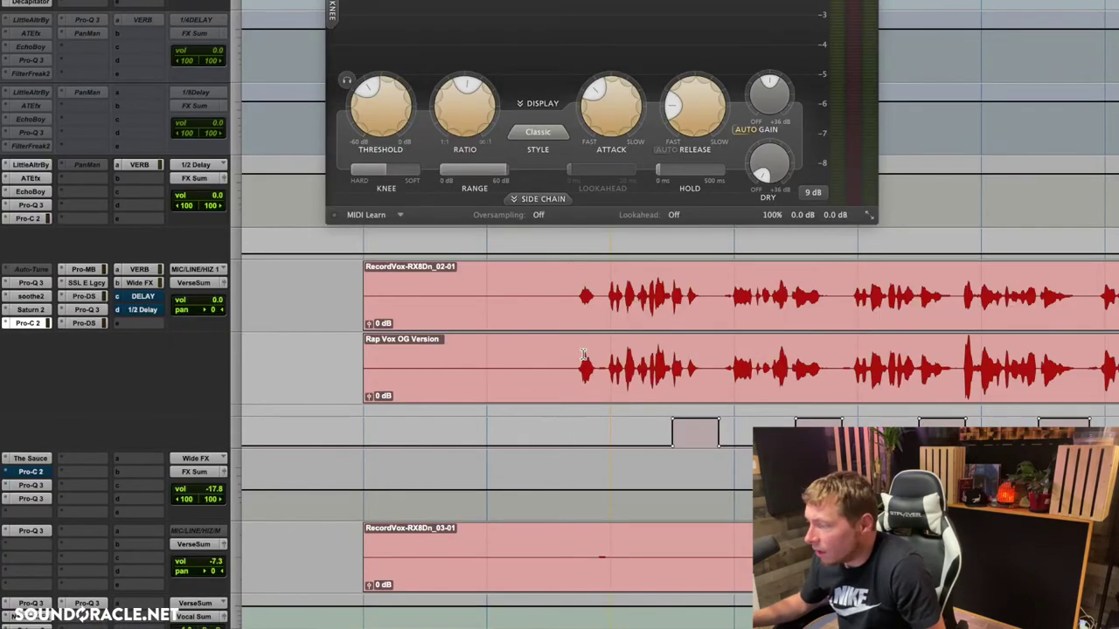
pyautogui.hscroll(3, 583, 354)
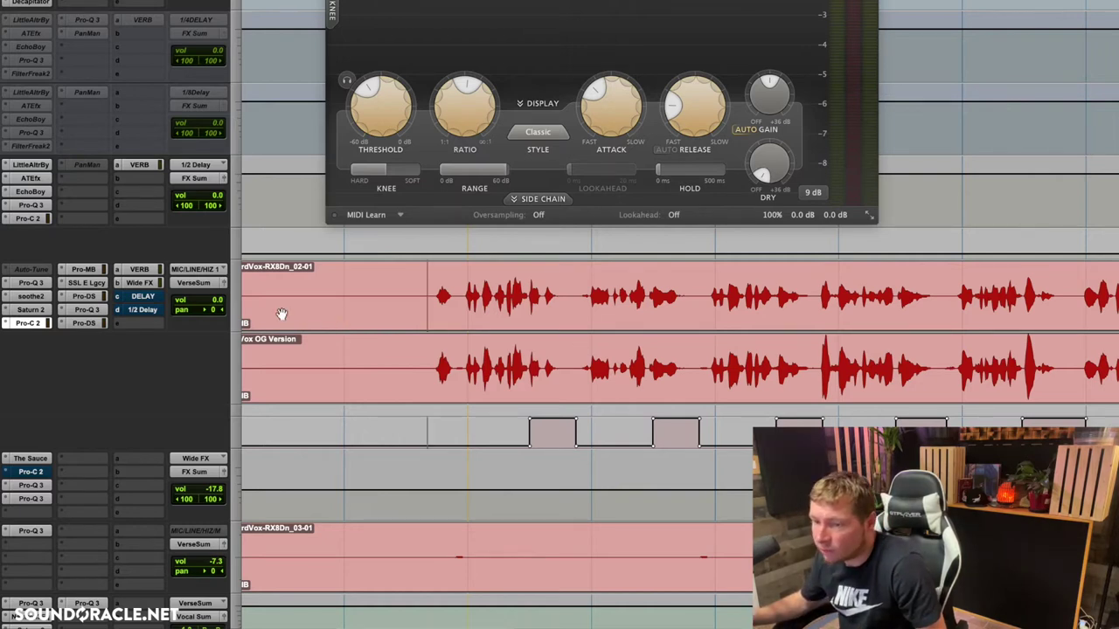
pyautogui.moveTo(420, 281); pyautogui.dragTo(1099, 288)
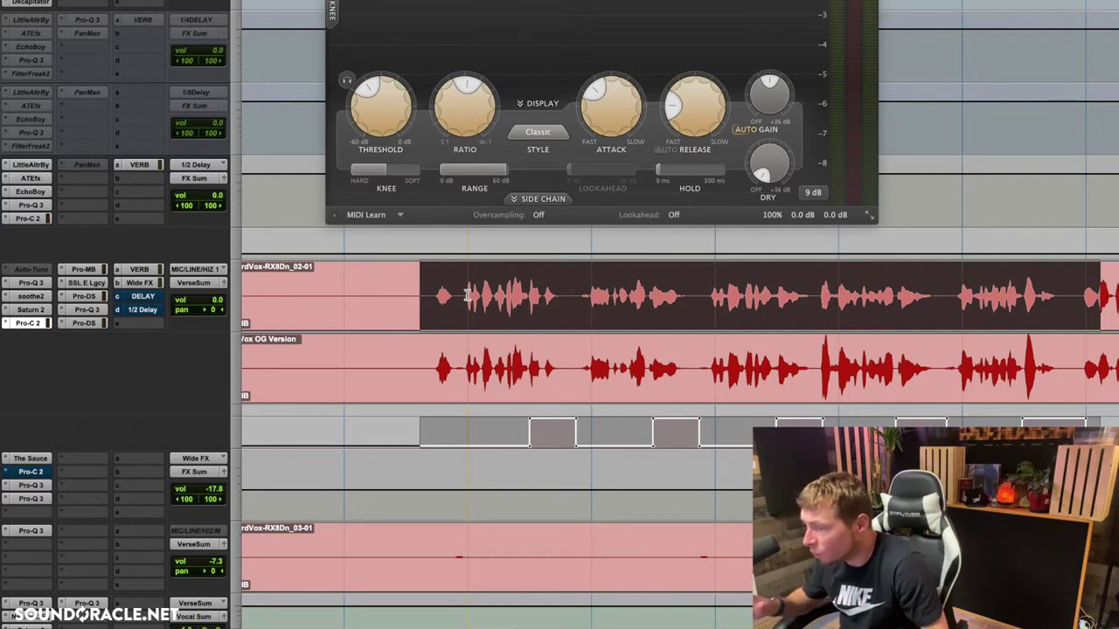
pyautogui.click(420, 354)
pyautogui.hscroll(-3, 367, 350)
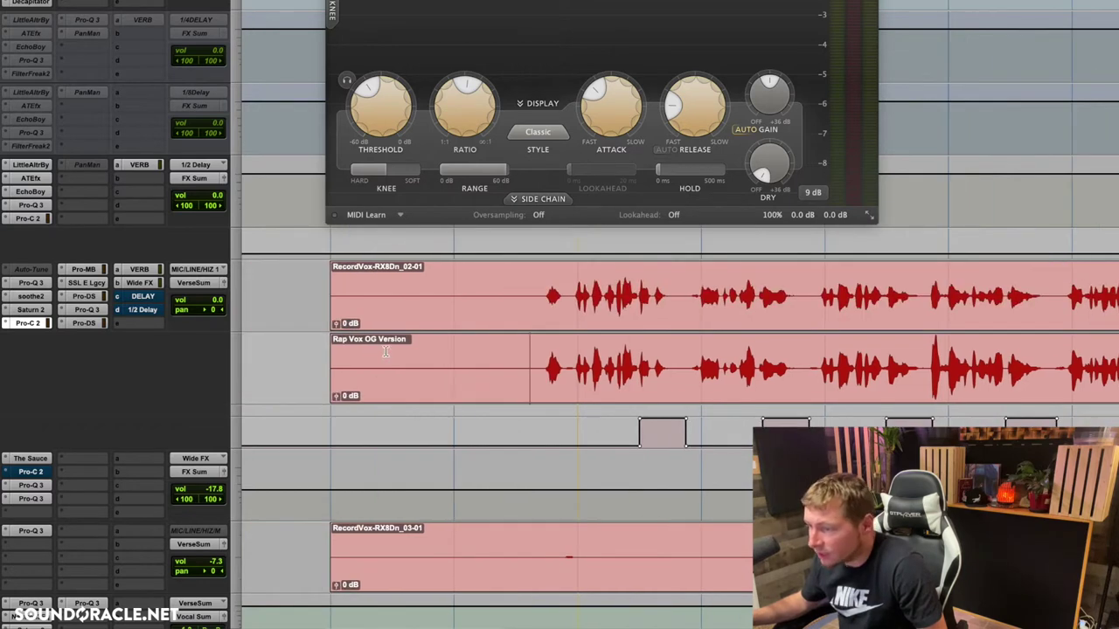
pyautogui.moveTo(530, 360); pyautogui.dragTo(1041, 375)
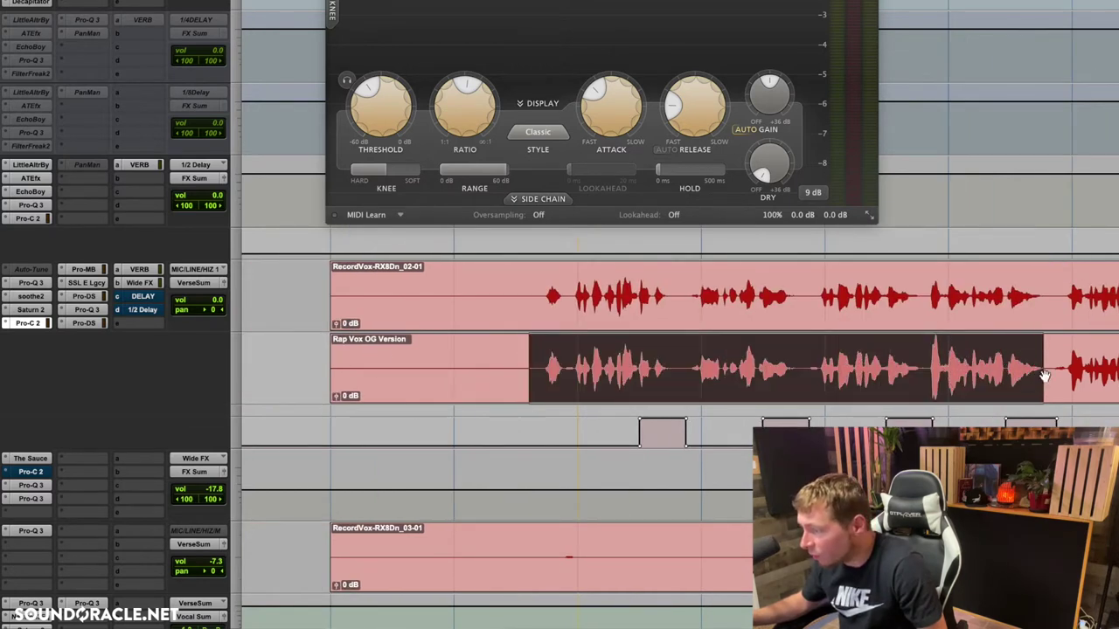
pyautogui.hscroll(5, 541, 341)
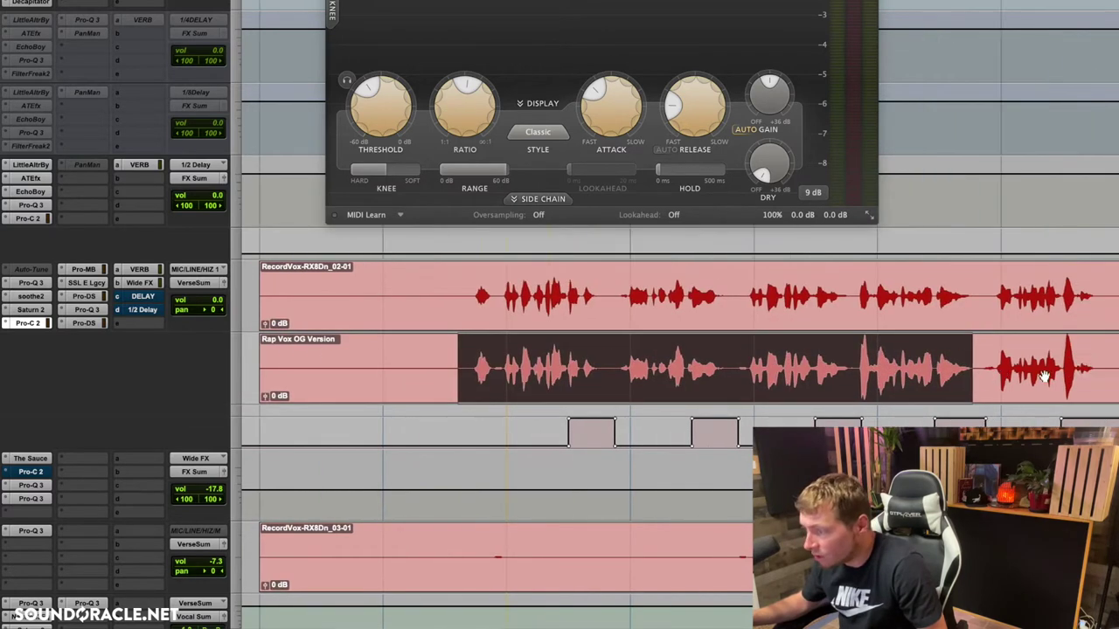
pyautogui.click(535, 342)
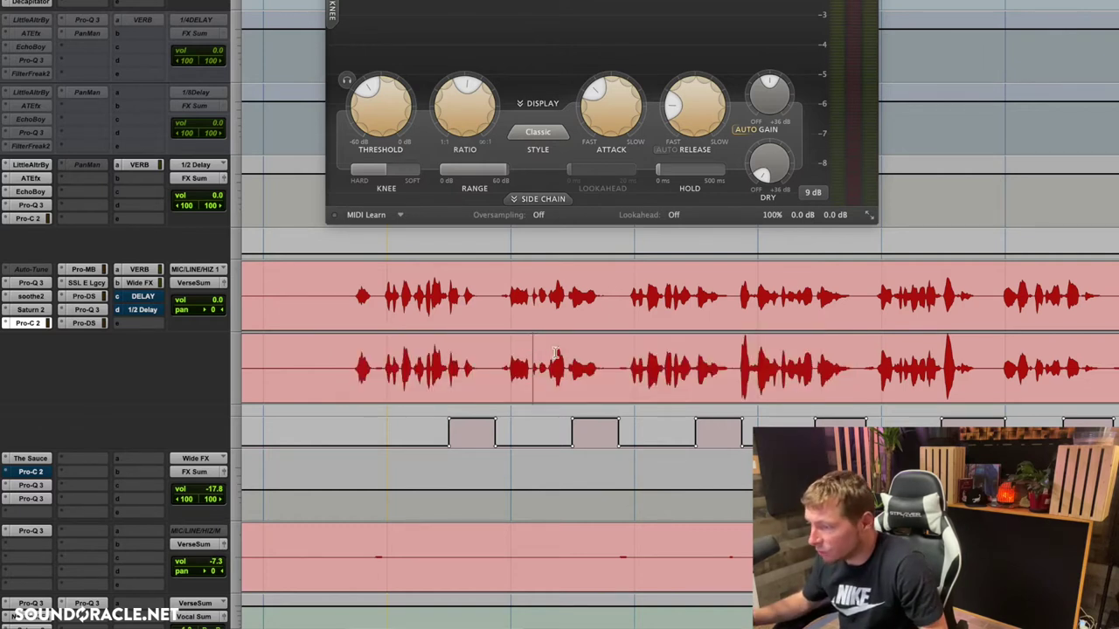
pyautogui.click(738, 350)
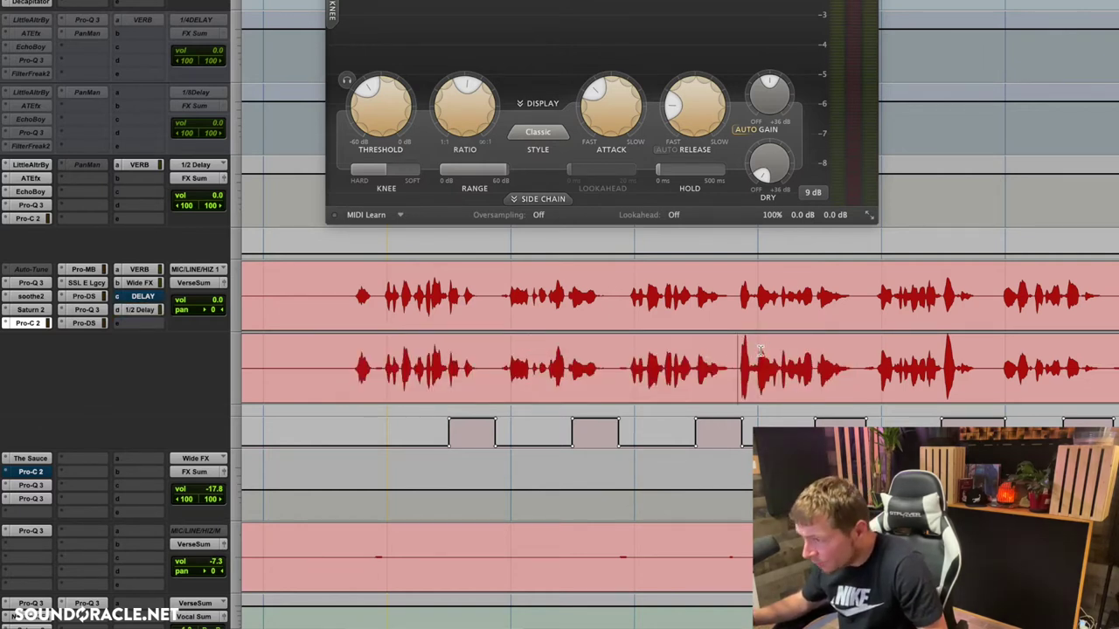
# - Create a short crossfade over a tiny span at the edit point on Rap Vox OG Version
pyautogui.moveTo(734, 374); pyautogui.dragTo(859, 358)
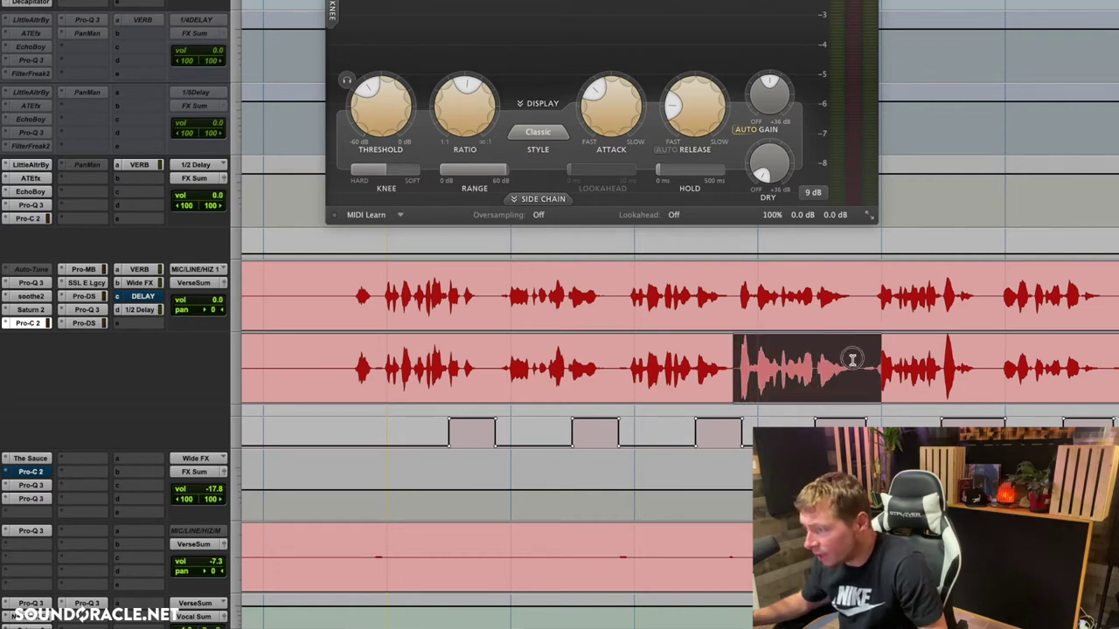
pyautogui.click(750, 360)
pyautogui.moveTo(740, 360); pyautogui.dragTo(749, 358)
pyautogui.press('f')
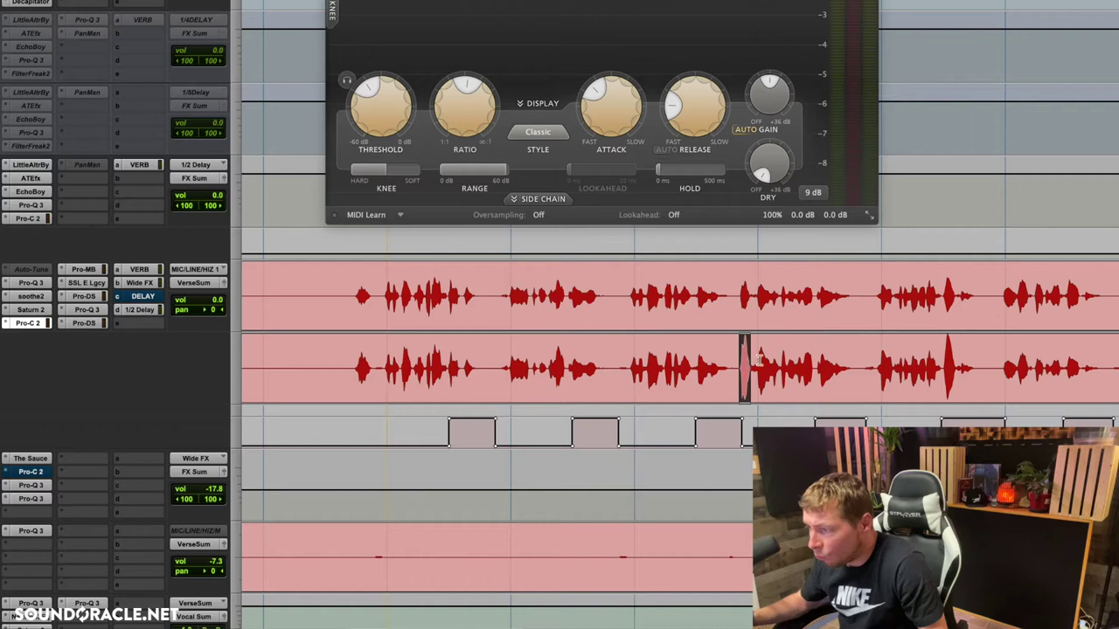
pyautogui.click(748, 304)
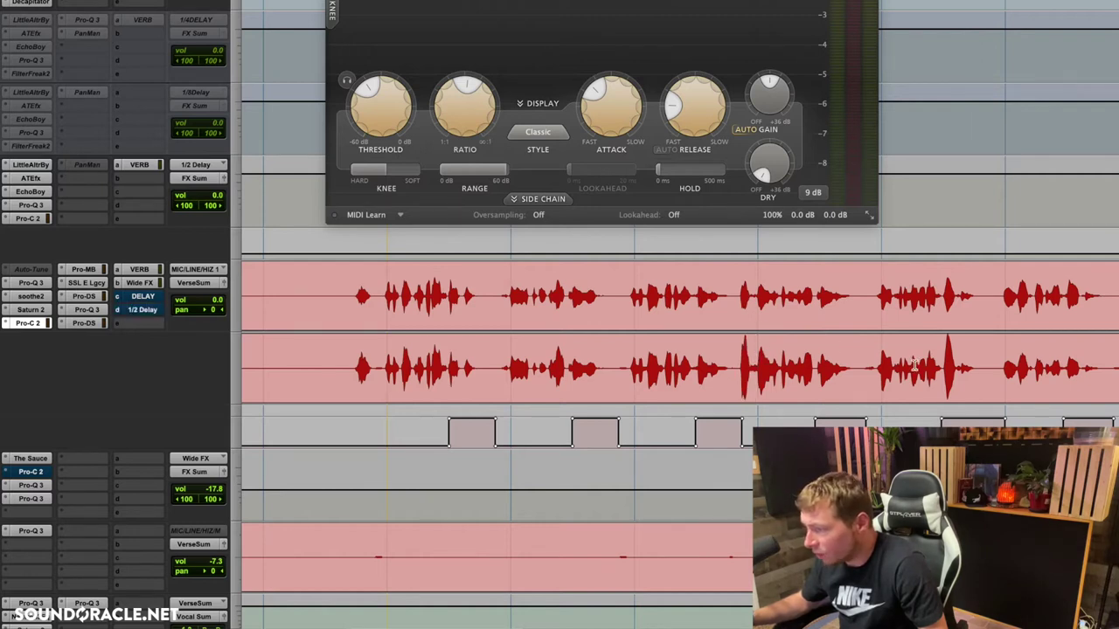
# - Trial-select short gaps between words on the vocal tracks, then clear the selections
pyautogui.moveTo(929, 358); pyautogui.dragTo(959, 358)
pyautogui.click(883, 363)
pyautogui.scroll(3, 780, 382)
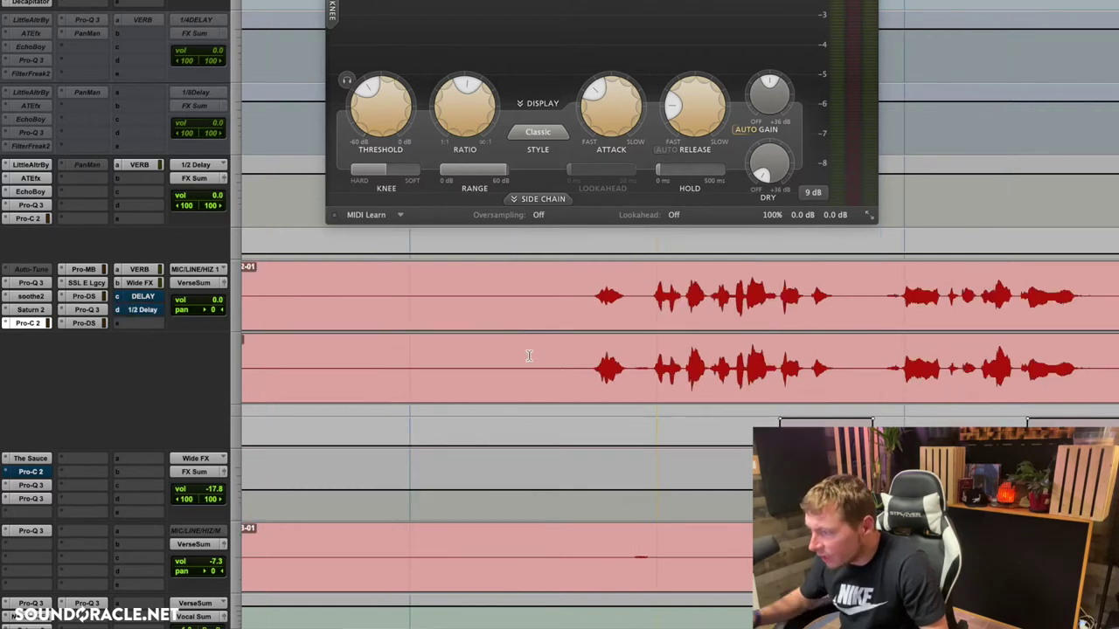
pyautogui.moveTo(821, 363); pyautogui.dragTo(861, 363)
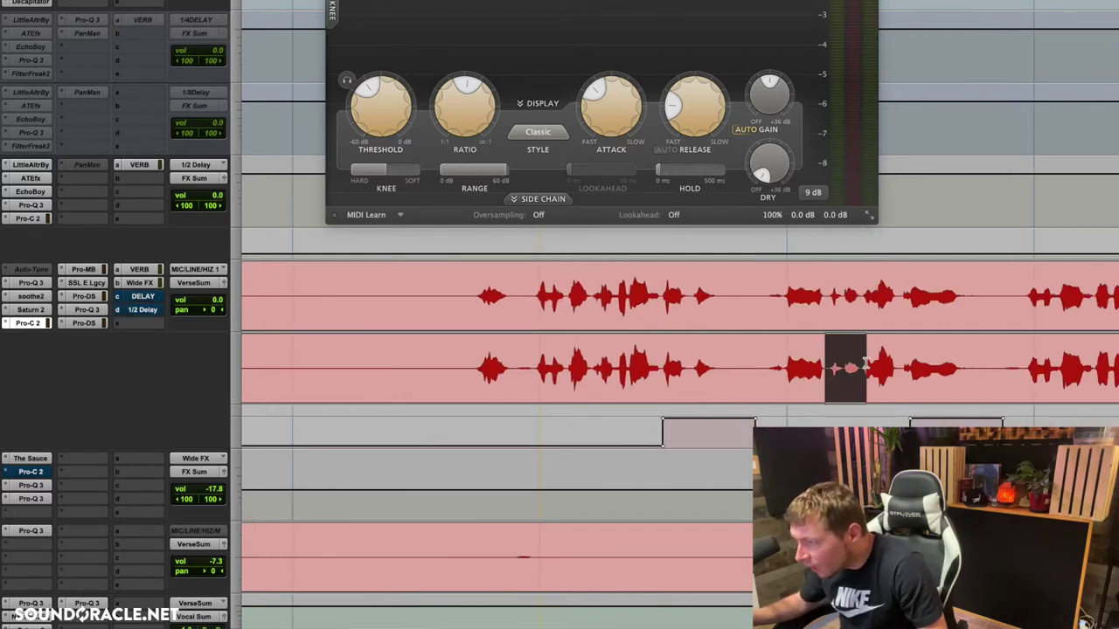
pyautogui.moveTo(829, 293); pyautogui.dragTo(854, 292)
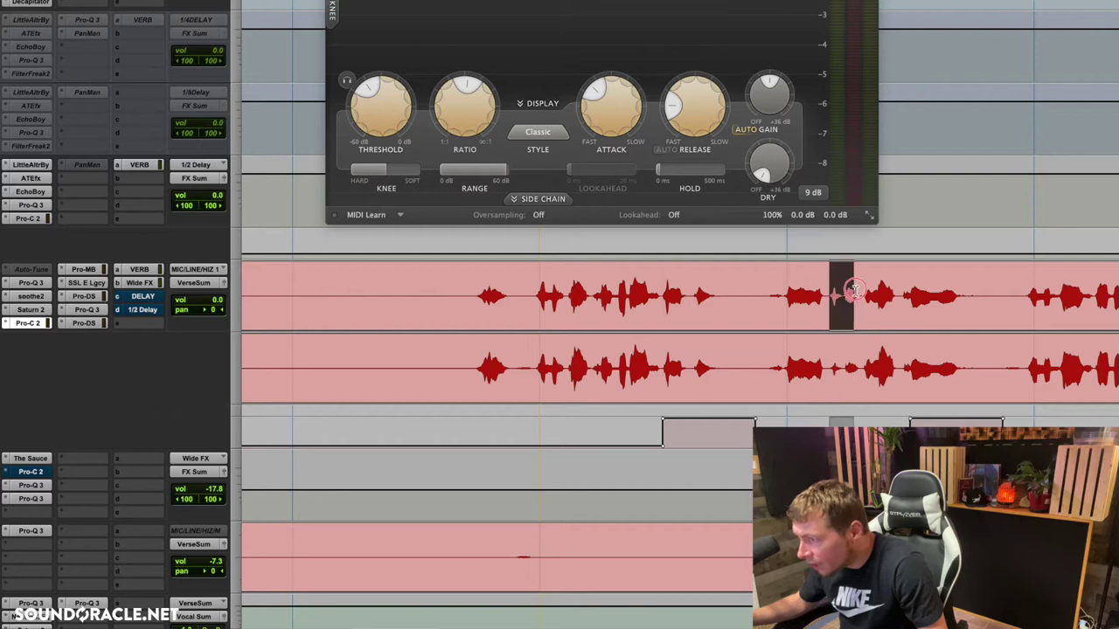
pyautogui.click(826, 366)
pyautogui.scroll(-3, 828, 366)
pyautogui.scroll(4, 828, 366)
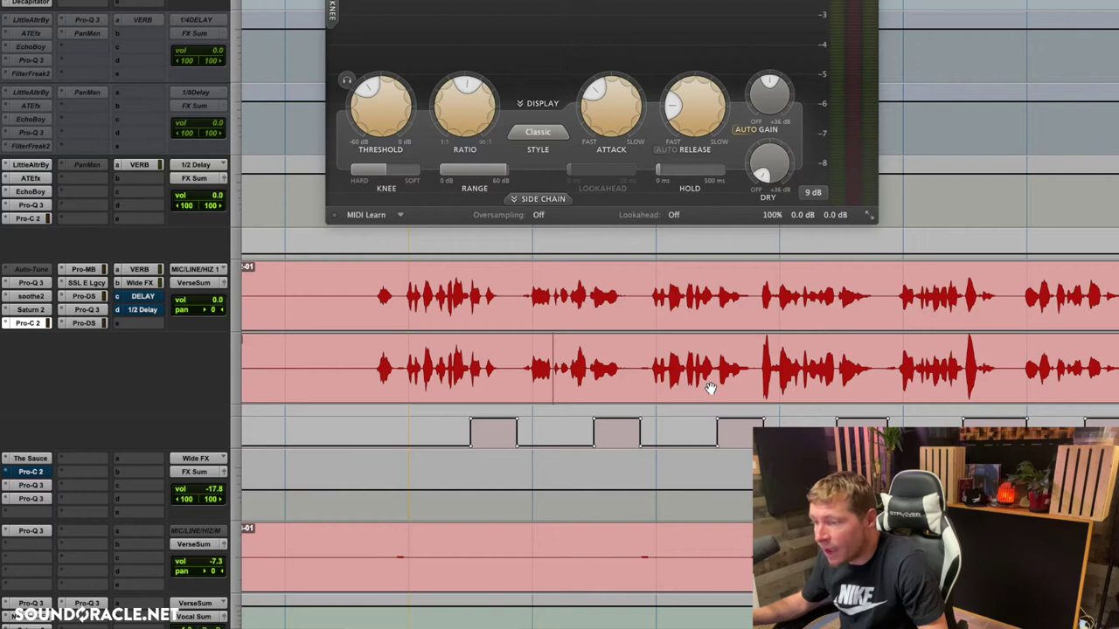
# - Set the play start just before the first phrase and check the verse on the upper track
pyautogui.click(371, 363)
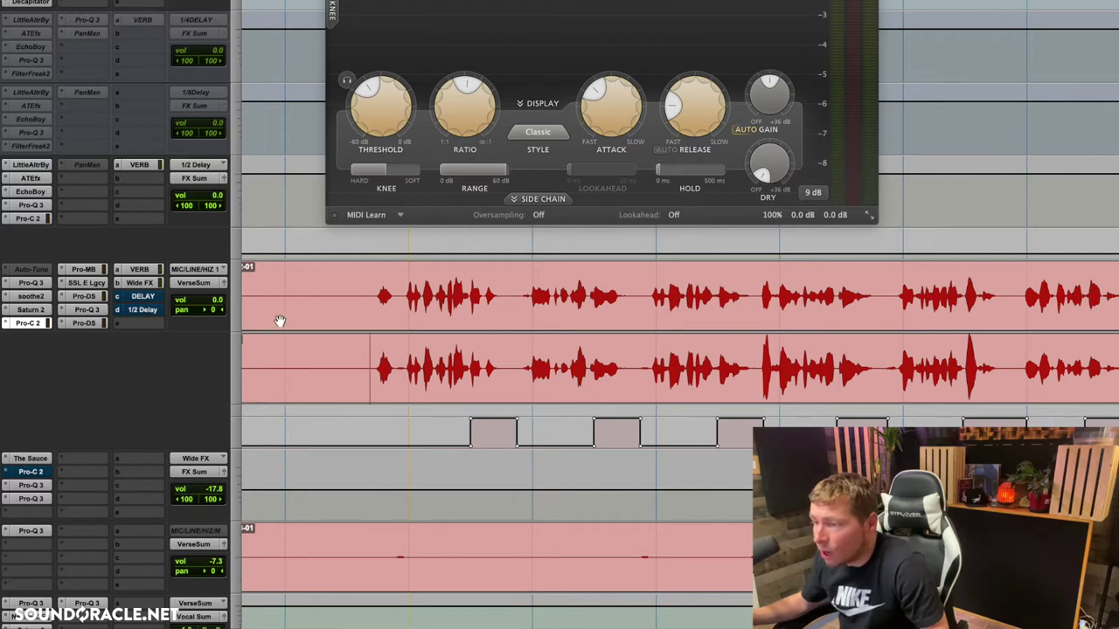
pyautogui.moveTo(363, 289)
pyautogui.mouseDown()
pyautogui.moveTo(1026, 287)
pyautogui.moveTo(1008, 284)
pyautogui.mouseUp()
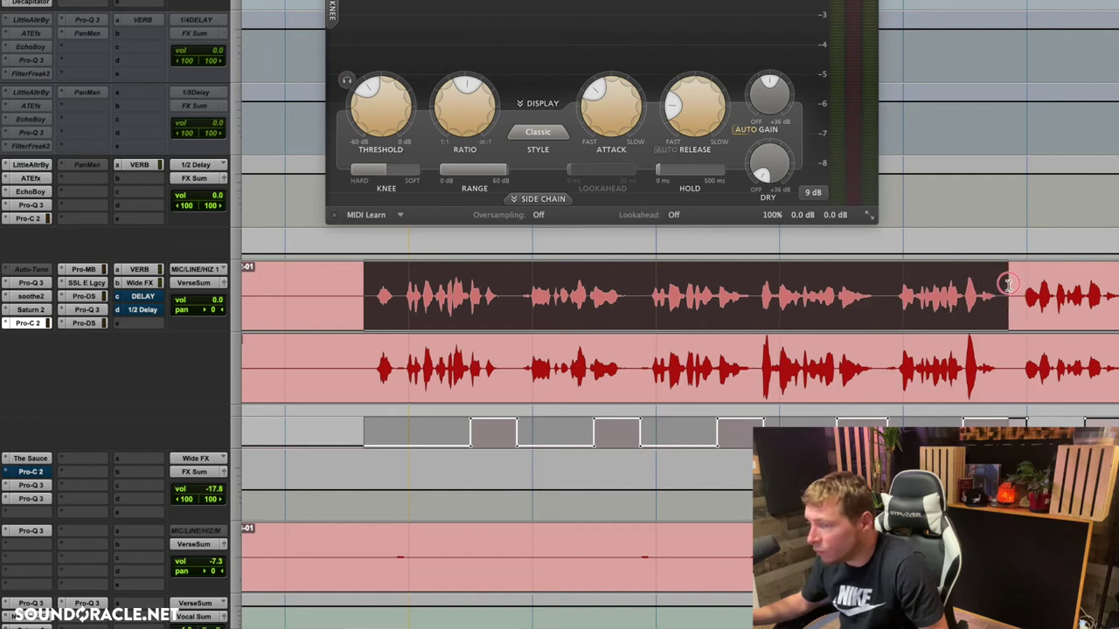
pyautogui.click(380, 300)
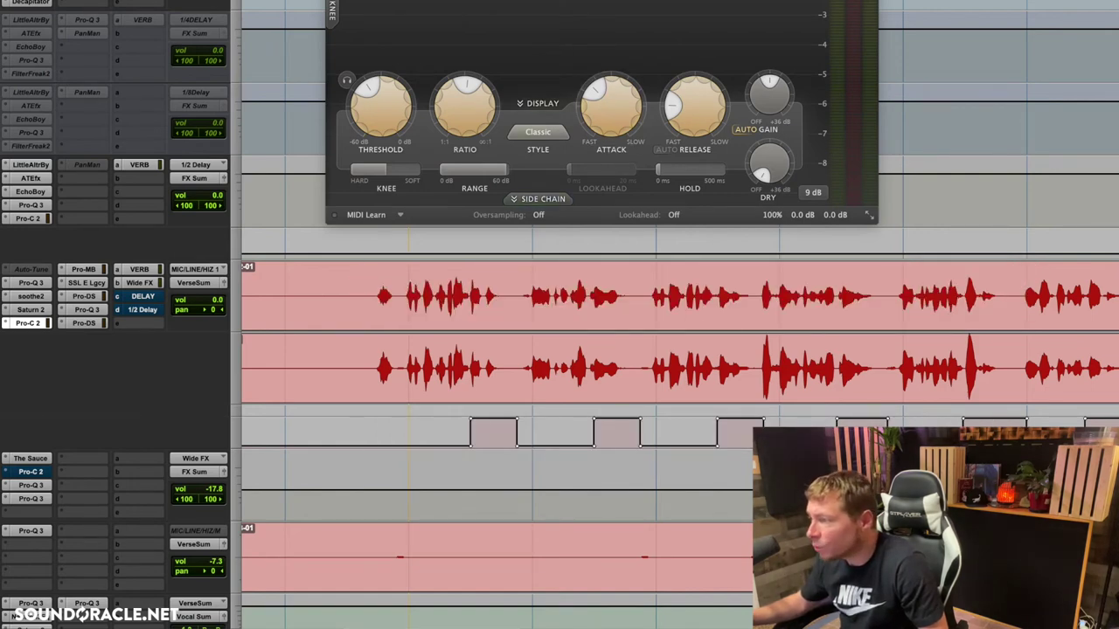
# - Solo Rap Vox OG Version, play it through Pro-C 2, then stop playback
pyautogui.press('space')
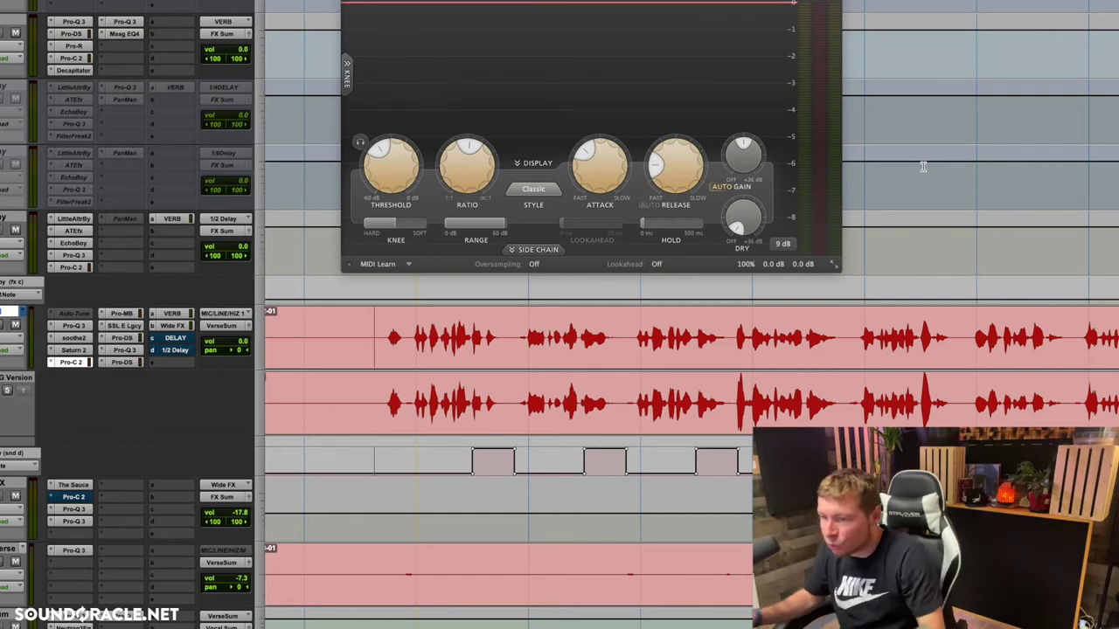
pyautogui.click(7, 390)
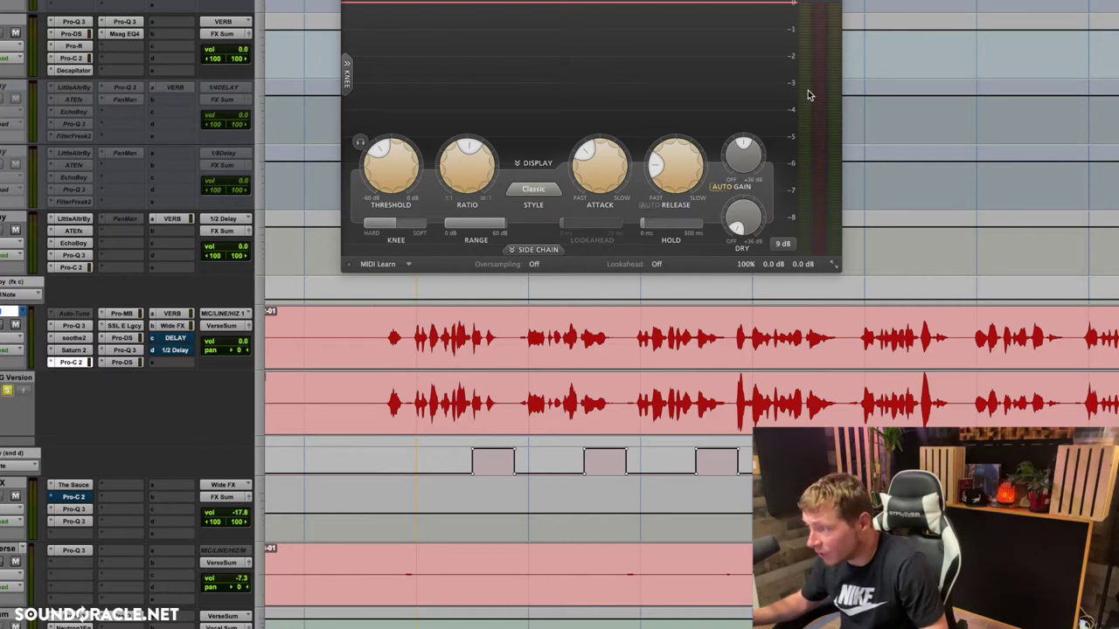
pyautogui.press('space')
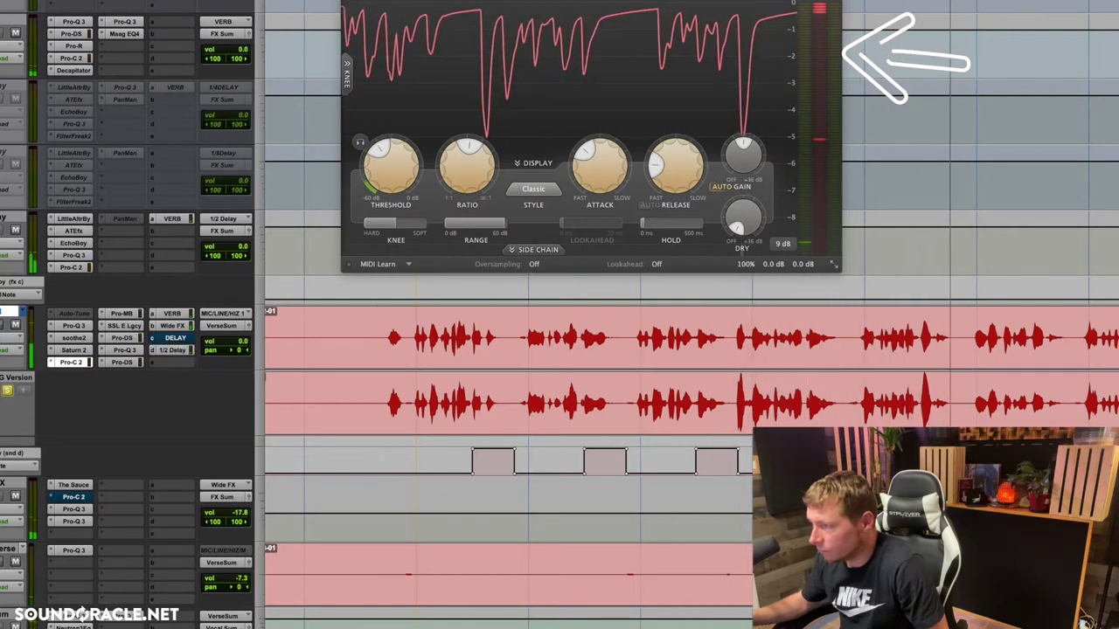
pyautogui.press('space')
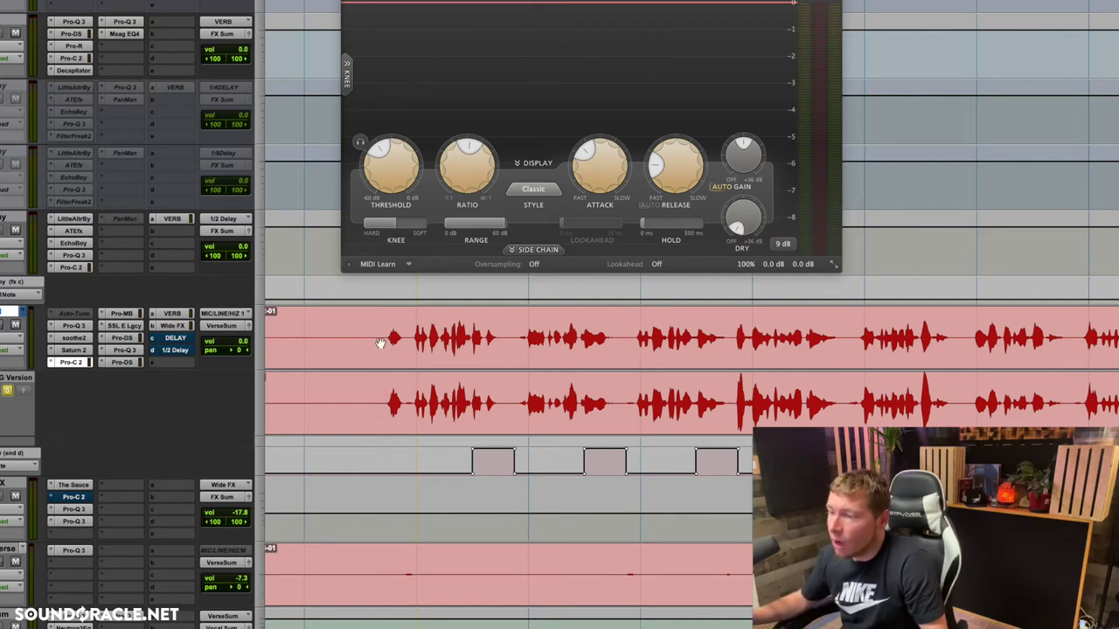
pyautogui.moveTo(379, 337); pyautogui.dragTo(350, 331)
pyautogui.click(944, 330)
pyautogui.click(370, 330)
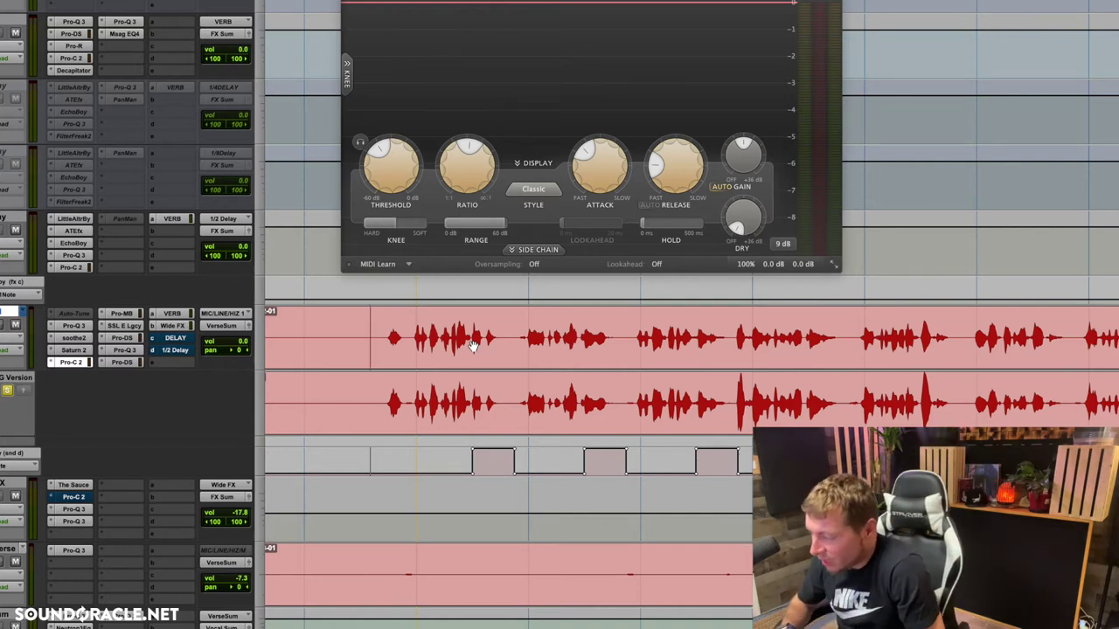
pyautogui.moveTo(815, 243)
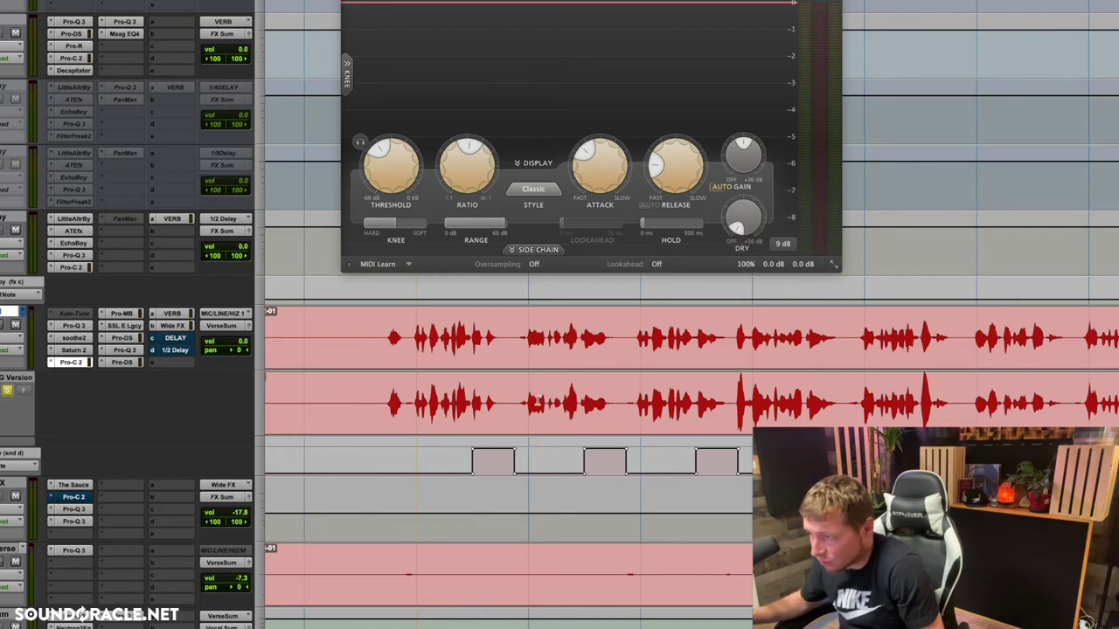
pyautogui.hscroll(-3, 559, 350)
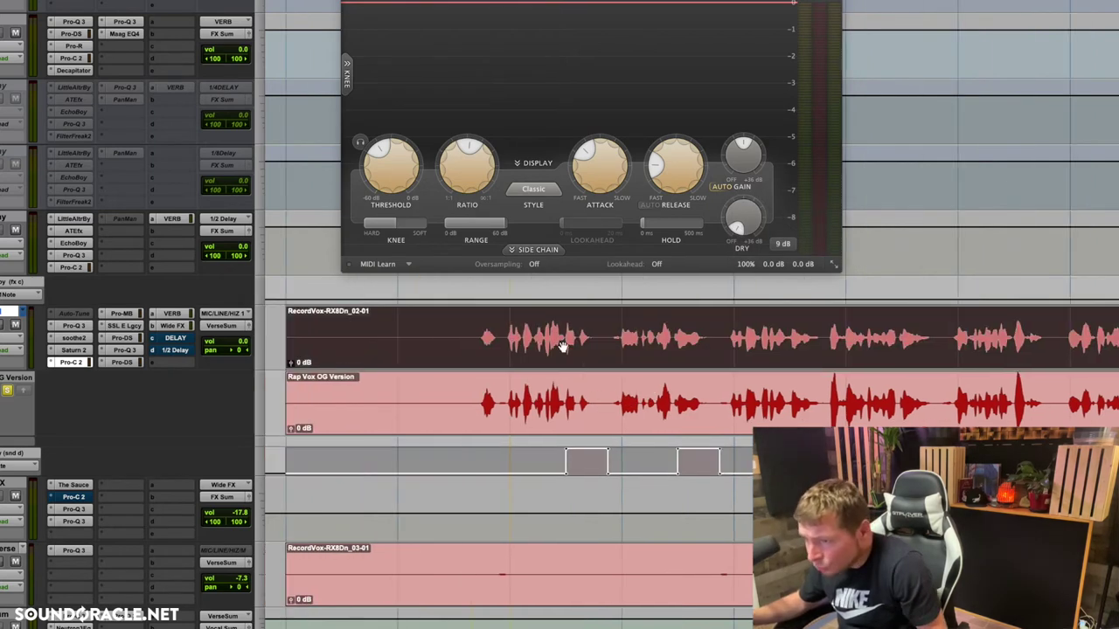
pyautogui.click(552, 448)
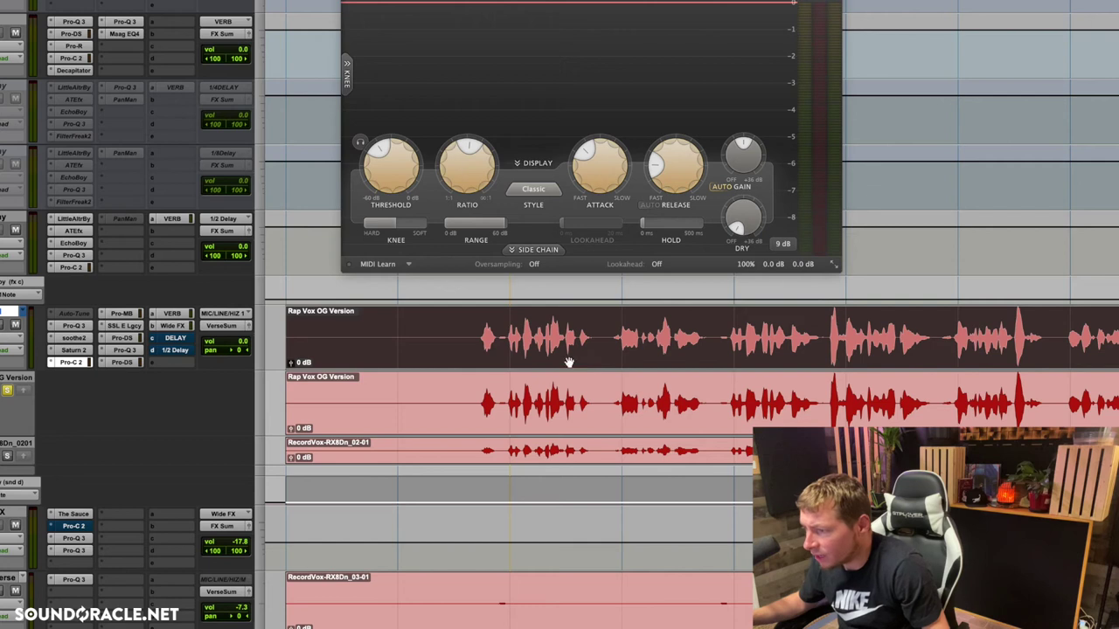
pyautogui.click(475, 323)
pyautogui.press('super+bracketright')
pyautogui.hscroll(4, 524, 350)
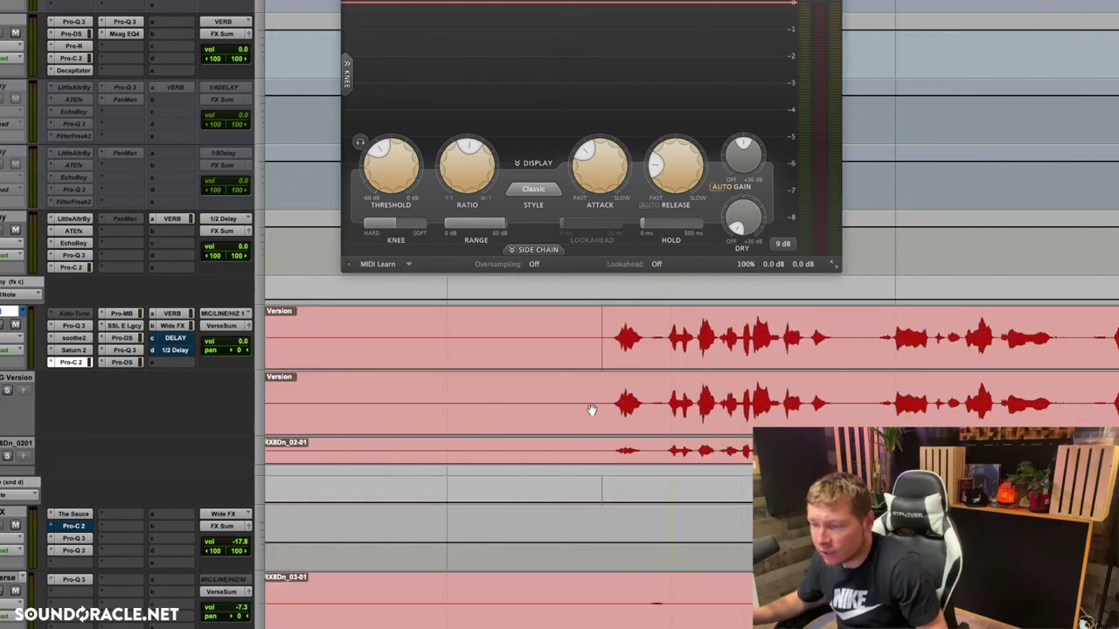
pyautogui.hscroll(-3, 591, 410)
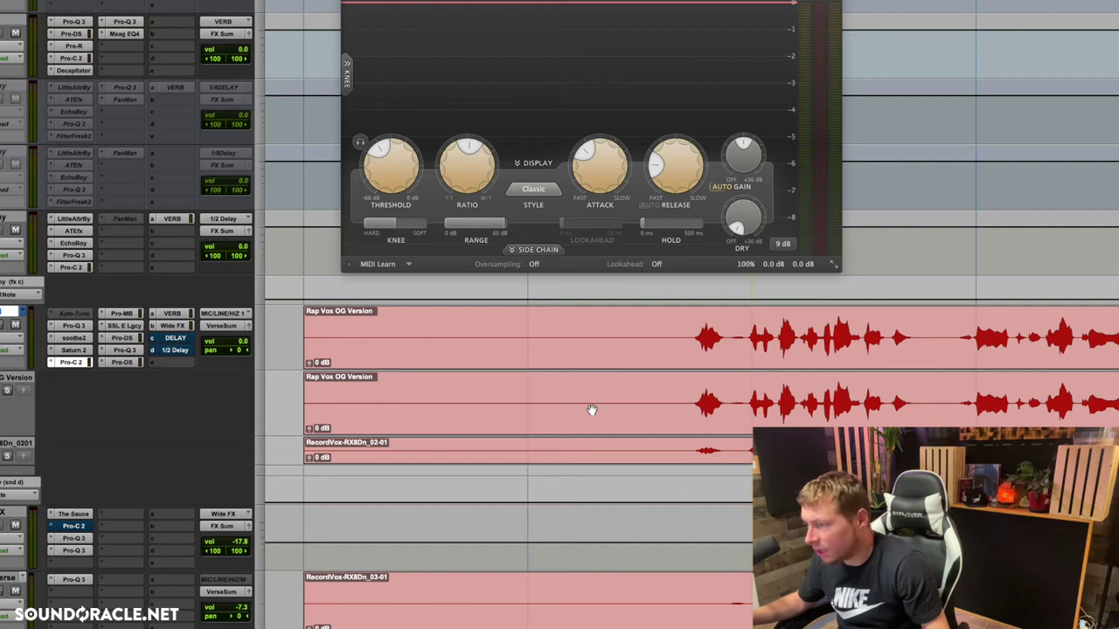
pyautogui.press('space')
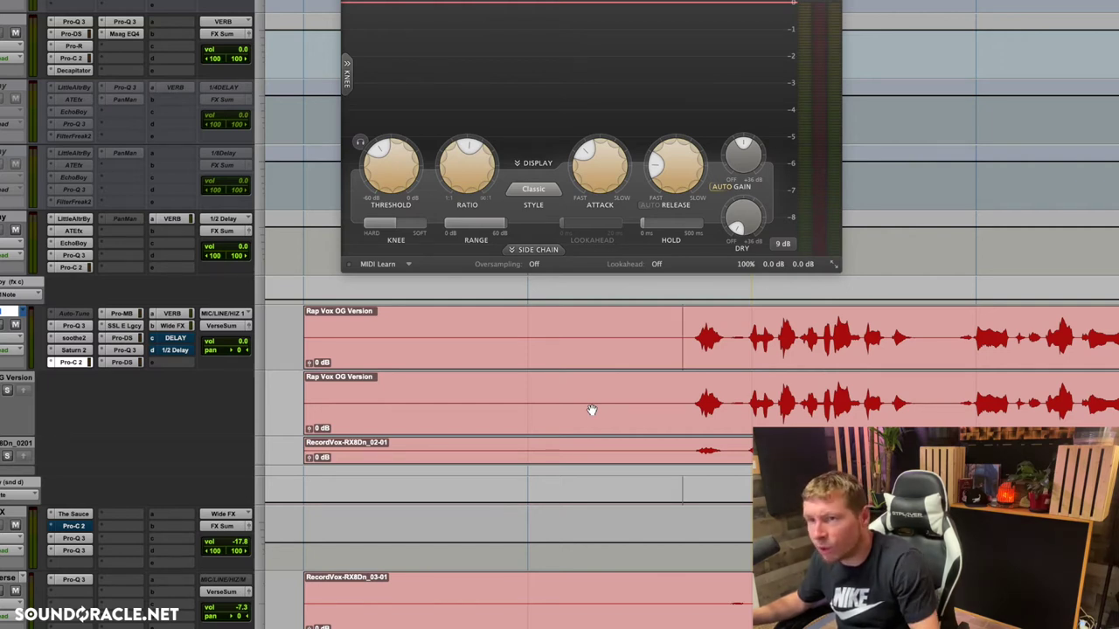
pyautogui.hscroll(5, 591, 410)
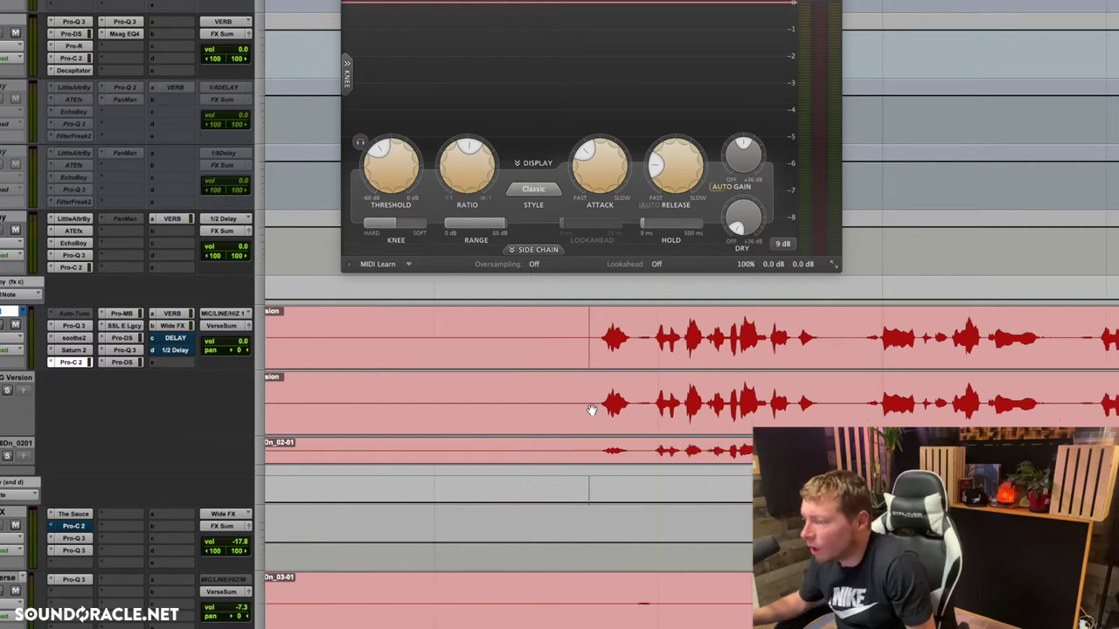
pyautogui.hscroll(2, 591, 410)
pyautogui.scroll(3, 590, 410)
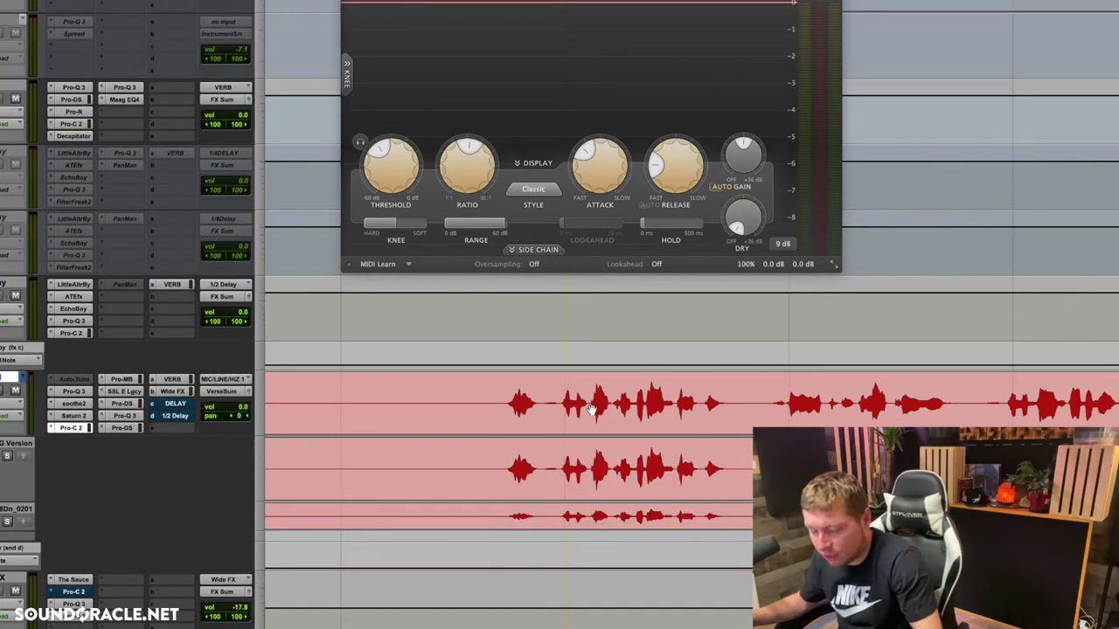
pyautogui.moveTo(467, 396)
pyautogui.mouseDown()
pyautogui.moveTo(502, 392)
pyautogui.moveTo(482, 392)
pyautogui.mouseUp()
pyautogui.moveTo(565, 395); pyautogui.dragTo(804, 404)
pyautogui.moveTo(569, 395); pyautogui.dragTo(740, 397)
pyautogui.click(493, 397)
pyautogui.click(485, 395)
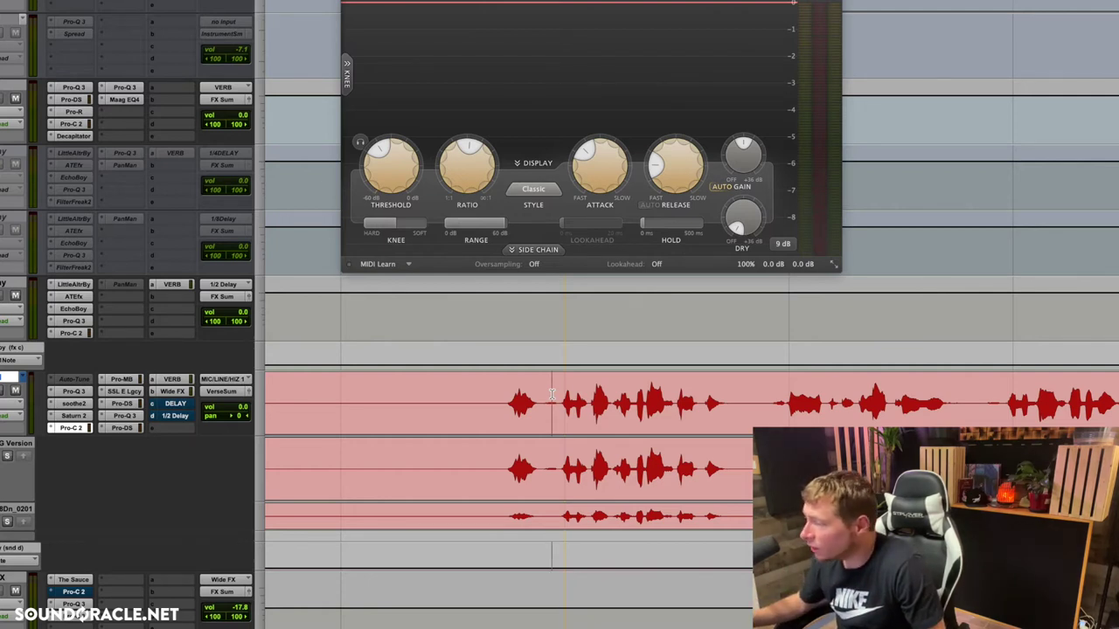
pyautogui.hscroll(3, 552, 395)
pyautogui.hscroll(10, 552, 395)
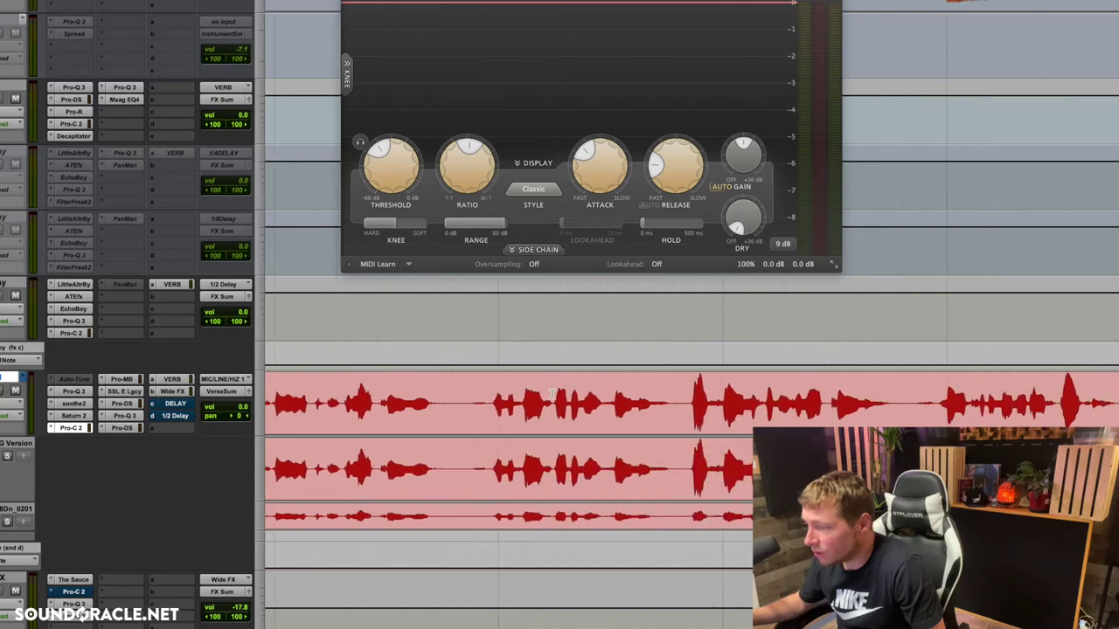
pyautogui.hscroll(1, 724, 393)
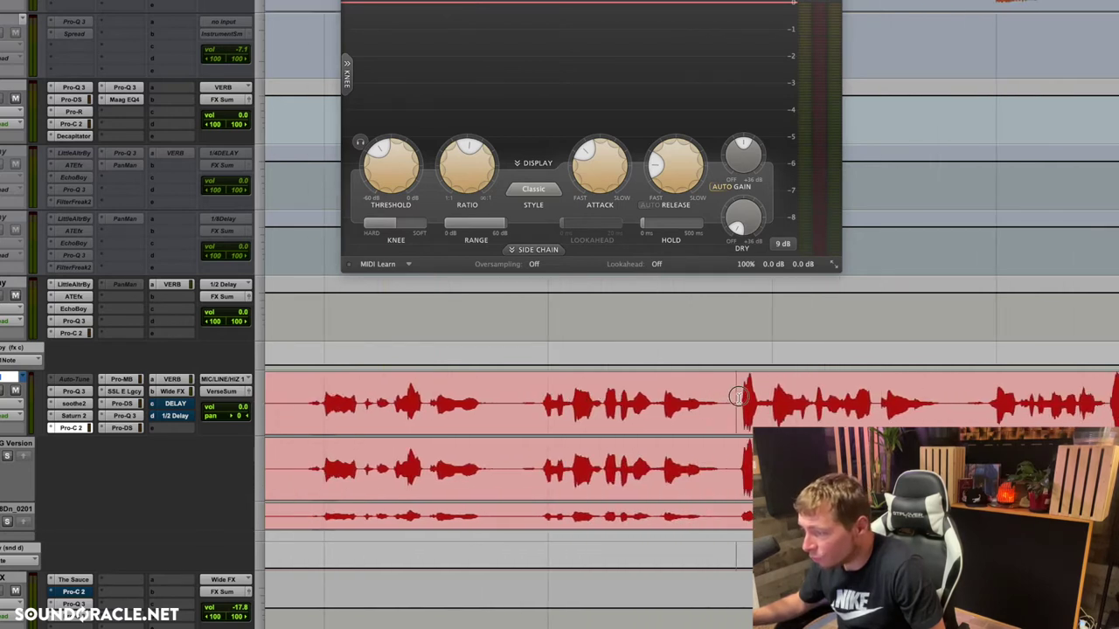
# - Split two loud vocal syllables into their own clips and lower each to -3.8 dB
pyautogui.moveTo(736, 397); pyautogui.dragTo(757, 398)
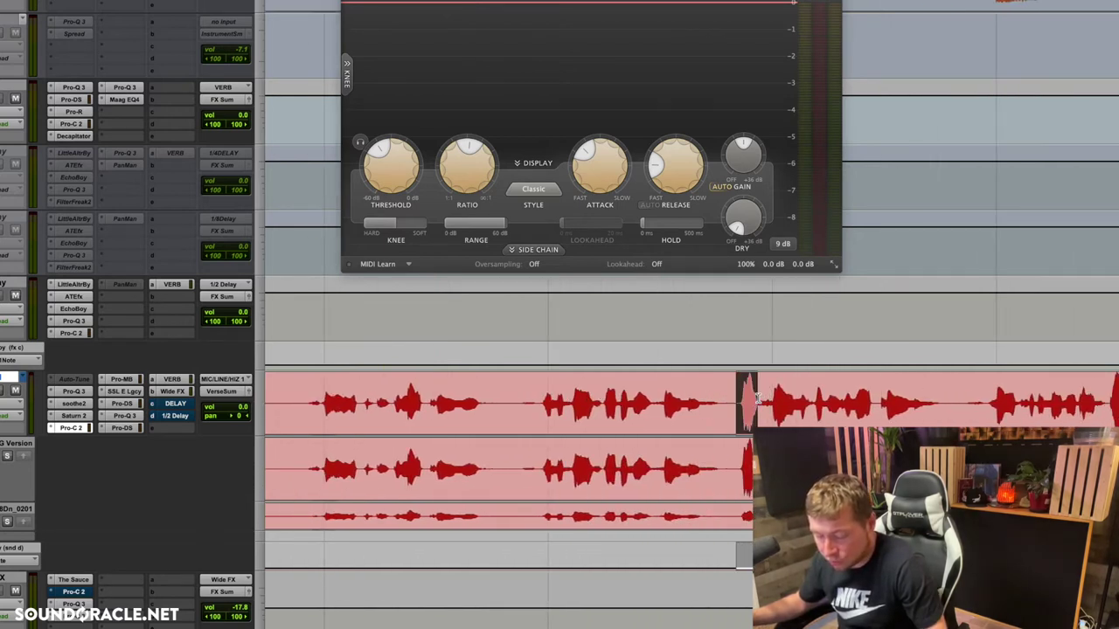
pyautogui.press('super+e')
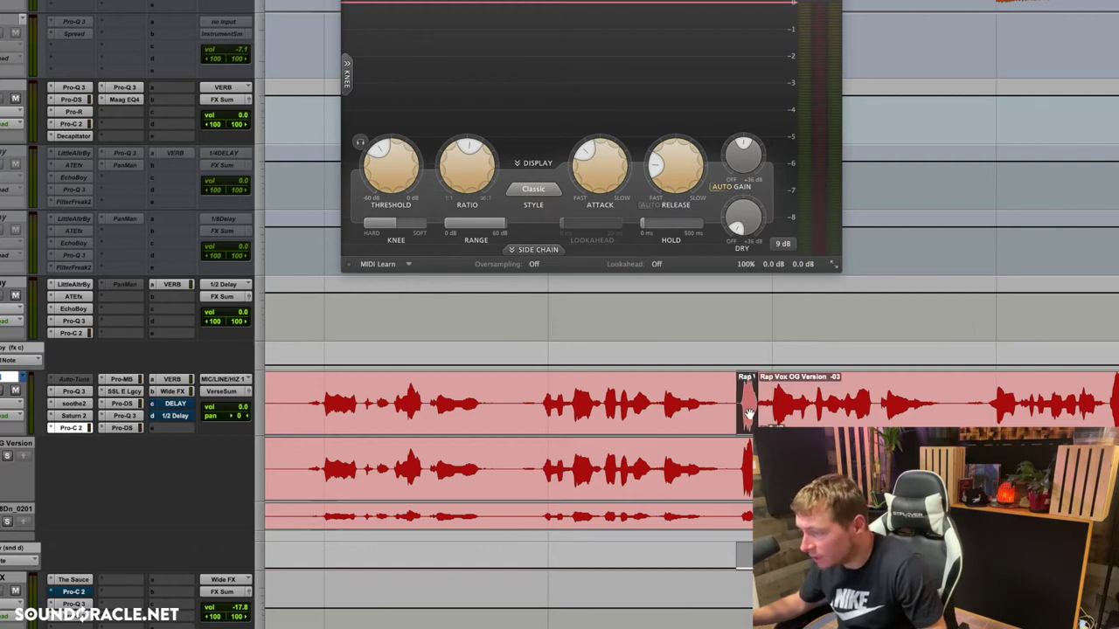
pyautogui.press('r')
pyautogui.hscroll(6, 747, 411)
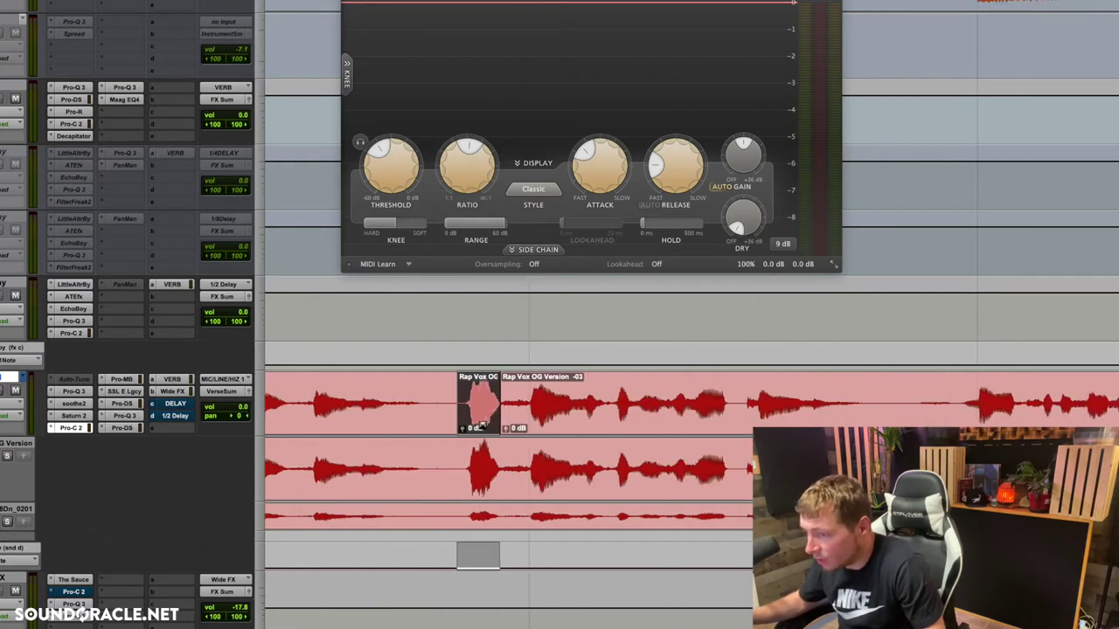
pyautogui.moveTo(464, 431); pyautogui.dragTo(464, 446)
pyautogui.moveTo(527, 404); pyautogui.dragTo(610, 404)
pyautogui.press('super+e')
pyautogui.moveTo(535, 435); pyautogui.dragTo(535, 446)
pyautogui.click(418, 391)
pyautogui.hscroll(-5, 419, 391)
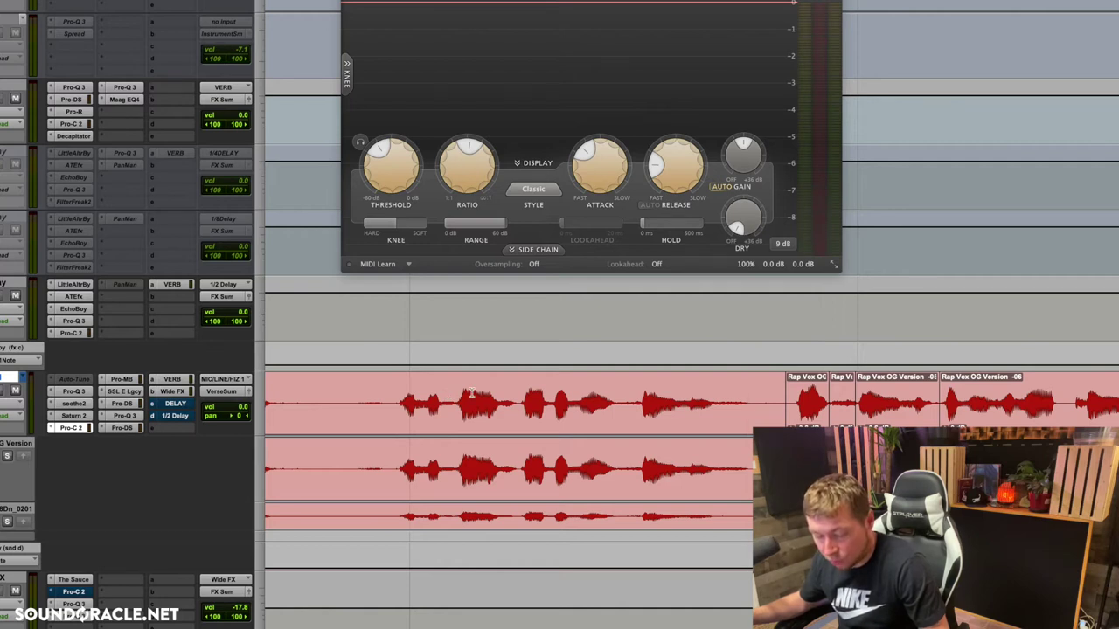
# - Select the run of split vocal clips and apply Batch Fades to their edges
pyautogui.moveTo(521, 400); pyautogui.dragTo(572, 401)
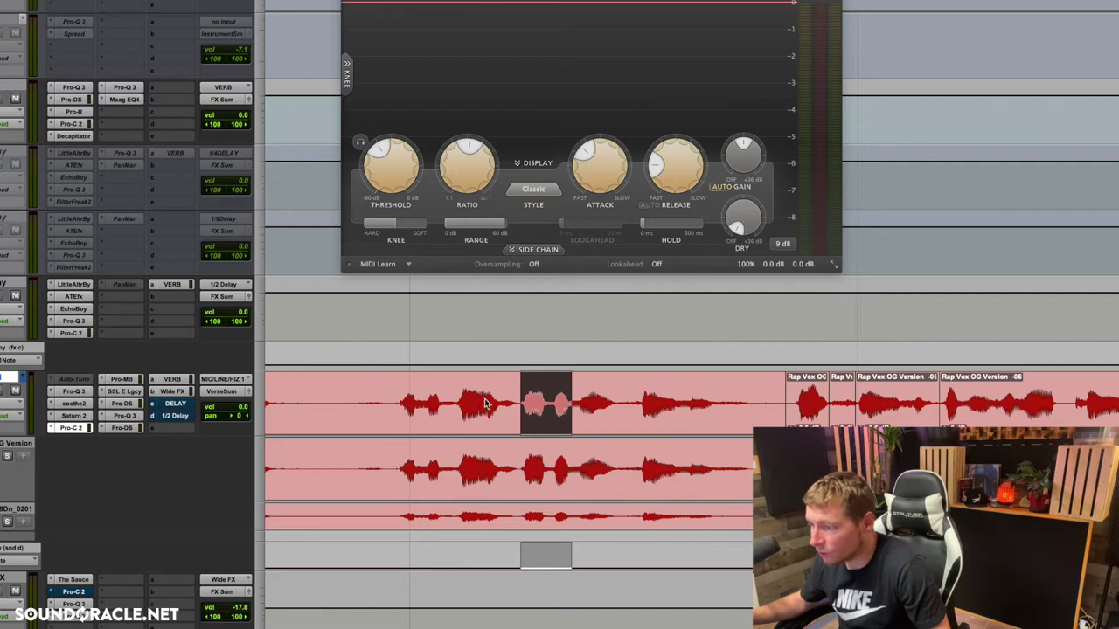
pyautogui.click(566, 402)
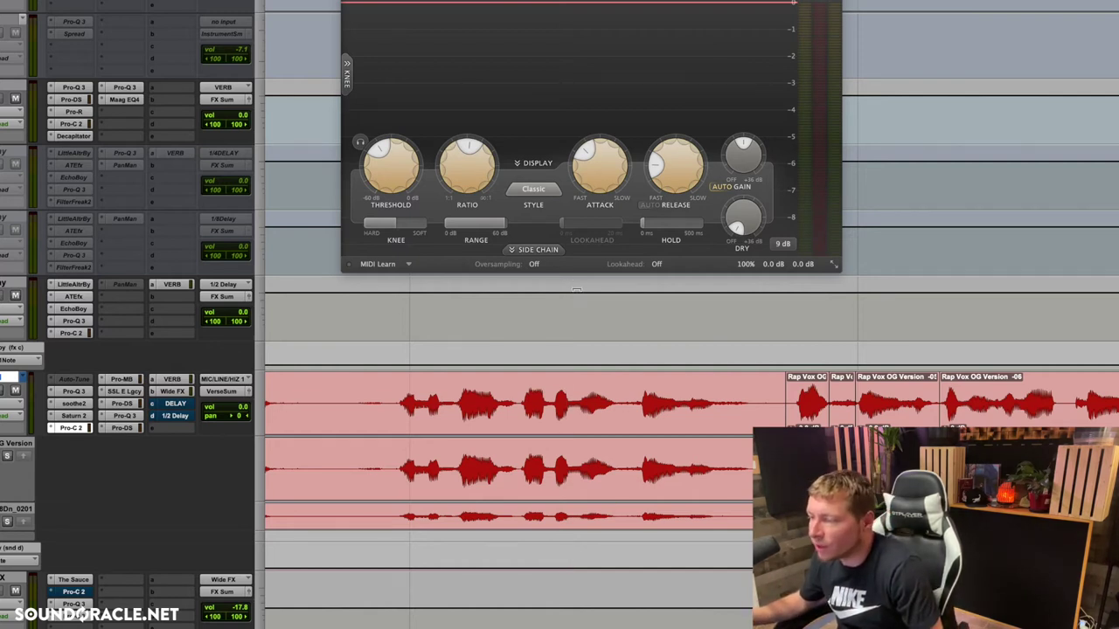
pyautogui.hscroll(3, 577, 290)
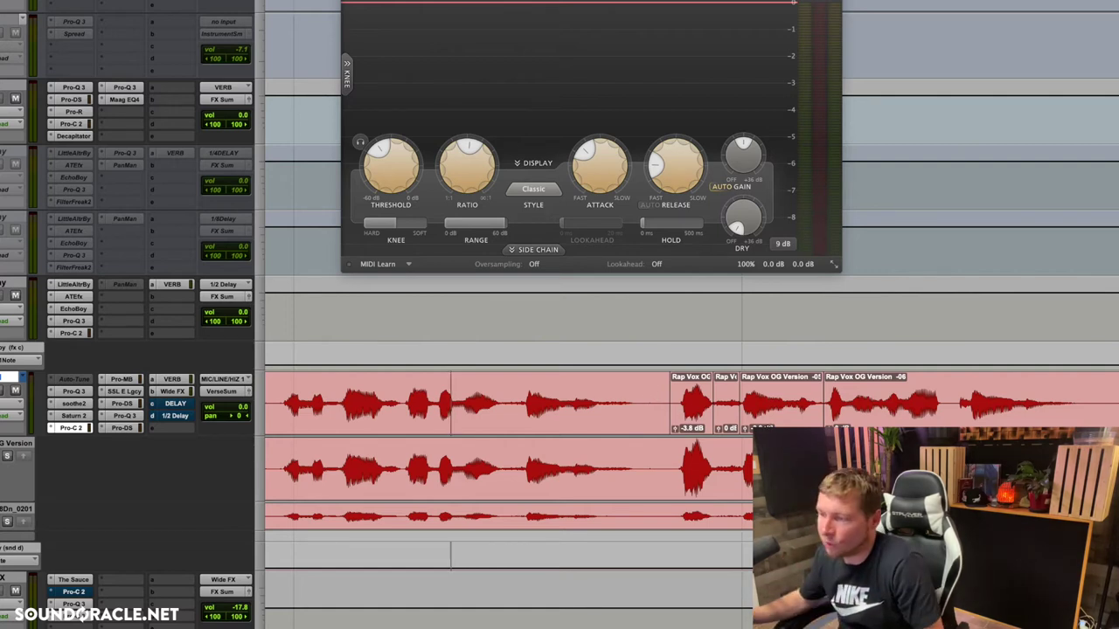
pyautogui.hscroll(2, 682, 437)
pyautogui.moveTo(537, 416); pyautogui.dragTo(1001, 404)
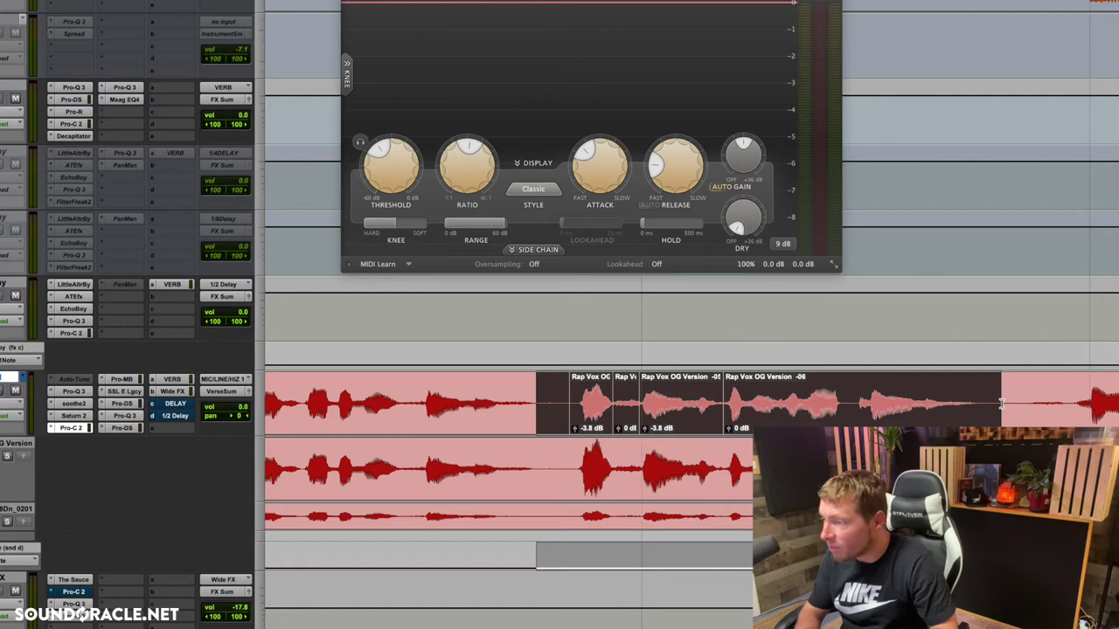
pyautogui.press('super+f')
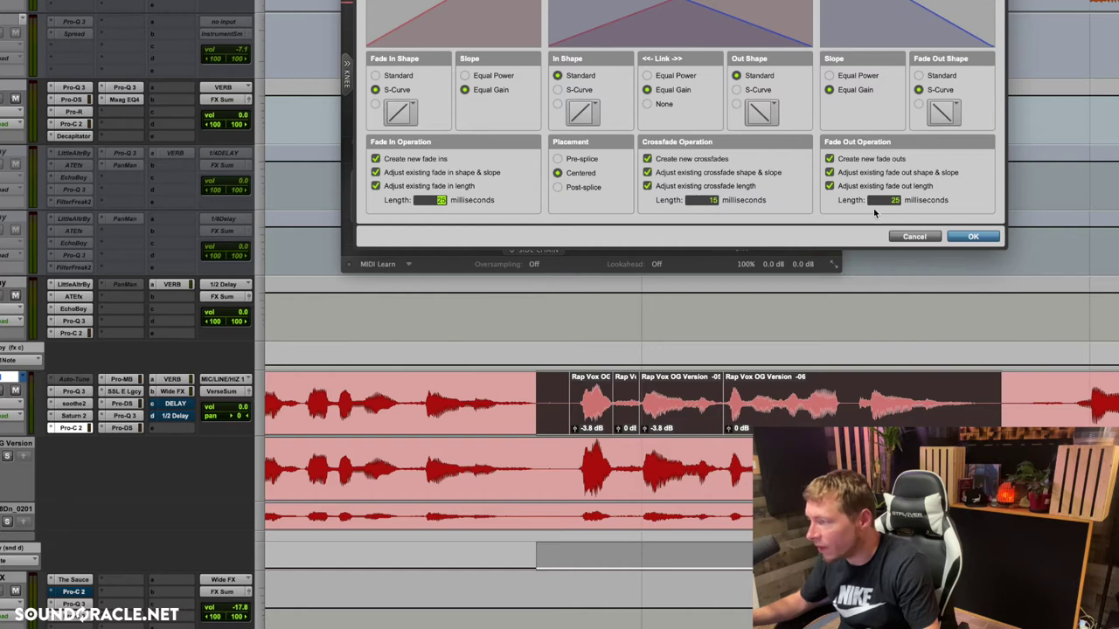
pyautogui.click(976, 238)
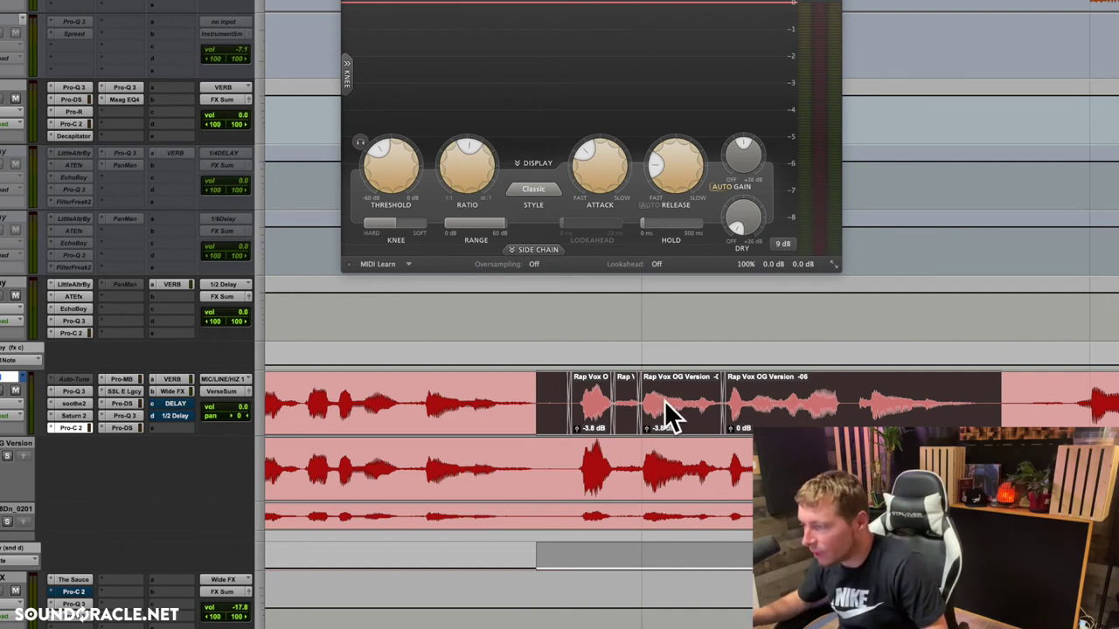
pyautogui.click(812, 398)
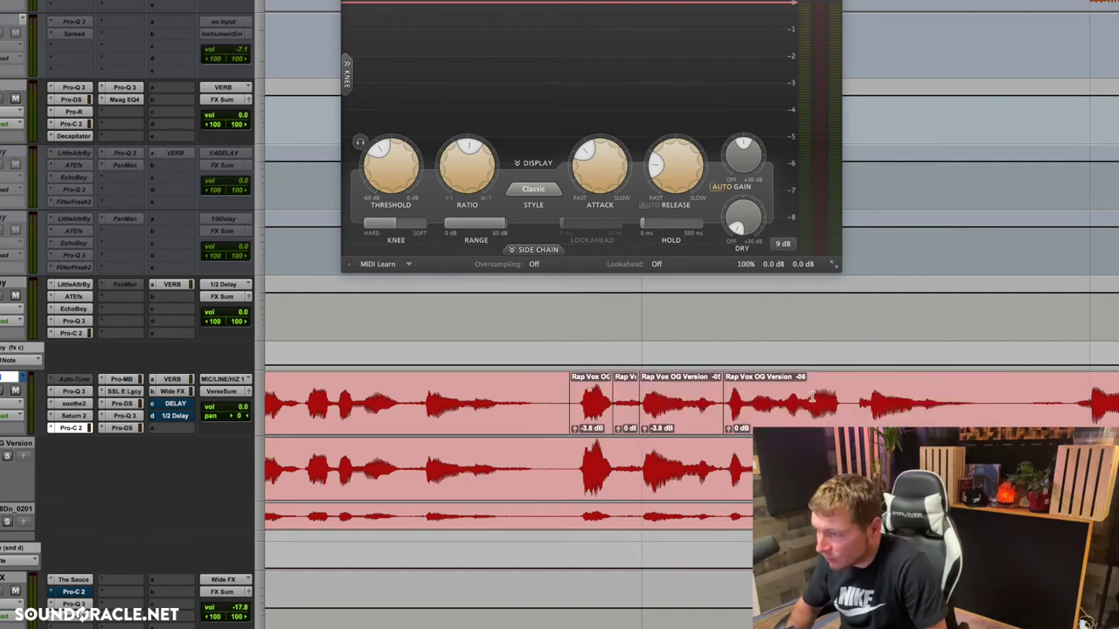
# - Zoom out and back in to review the faded vocal clips
pyautogui.press('r')
pyautogui.press('r')
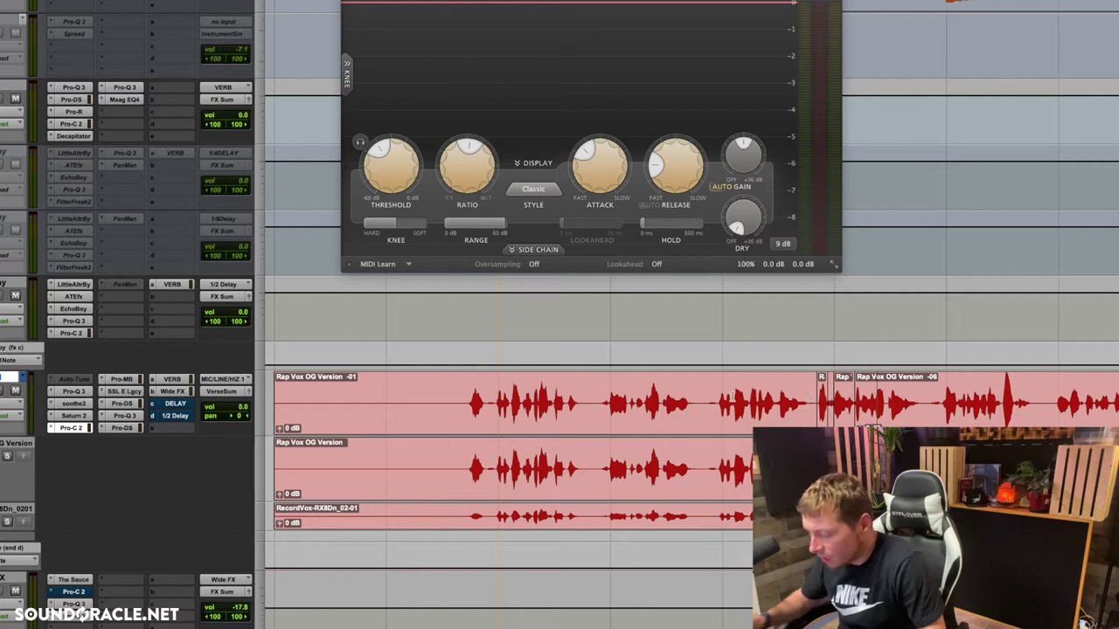
pyautogui.press('t')
pyautogui.hscroll(5, 731, 397)
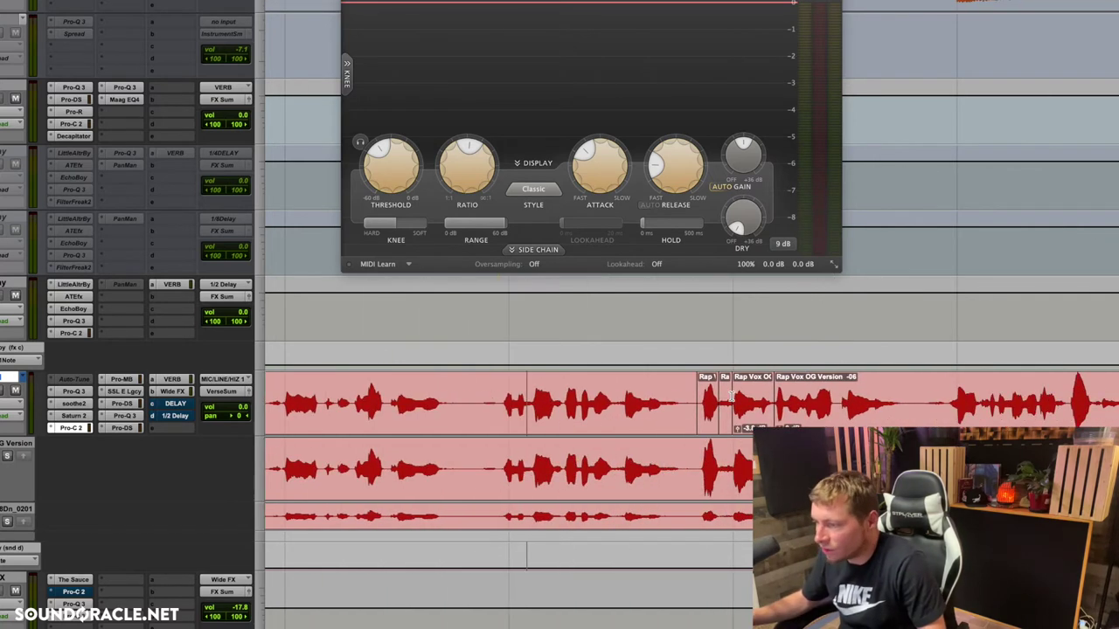
pyautogui.hscroll(-4, 730, 398)
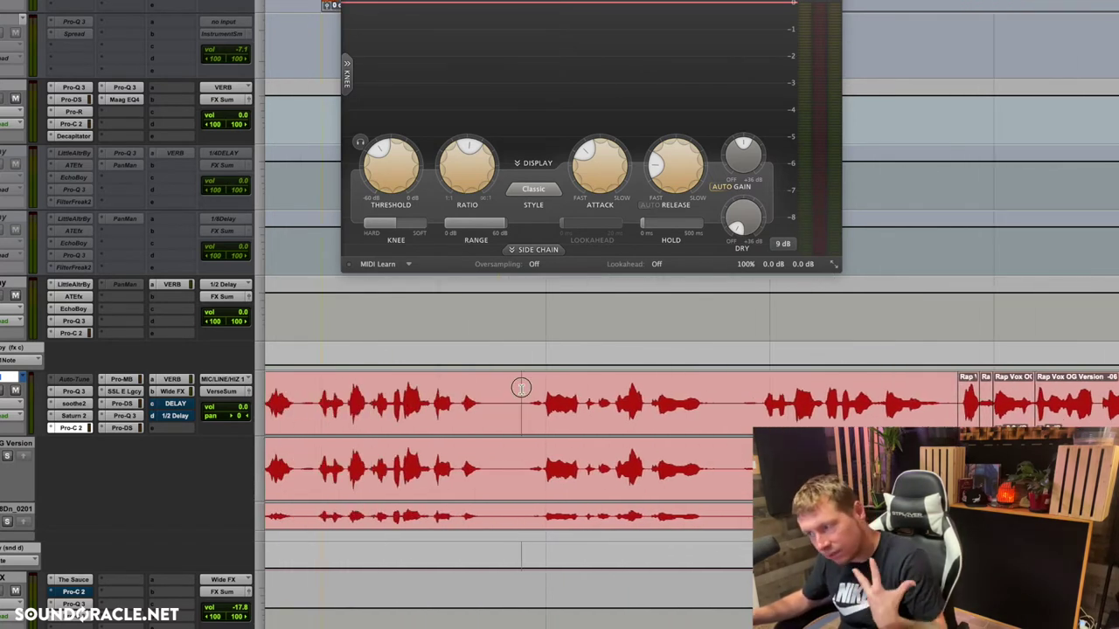
pyautogui.hscroll(-2, 521, 389)
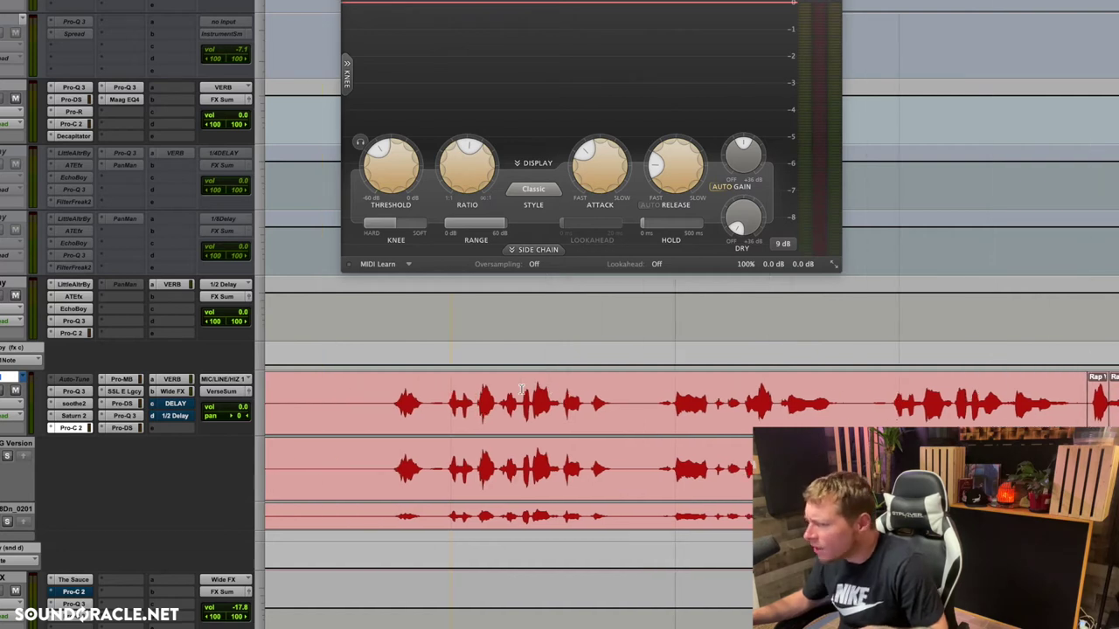
pyautogui.hscroll(1, 521, 389)
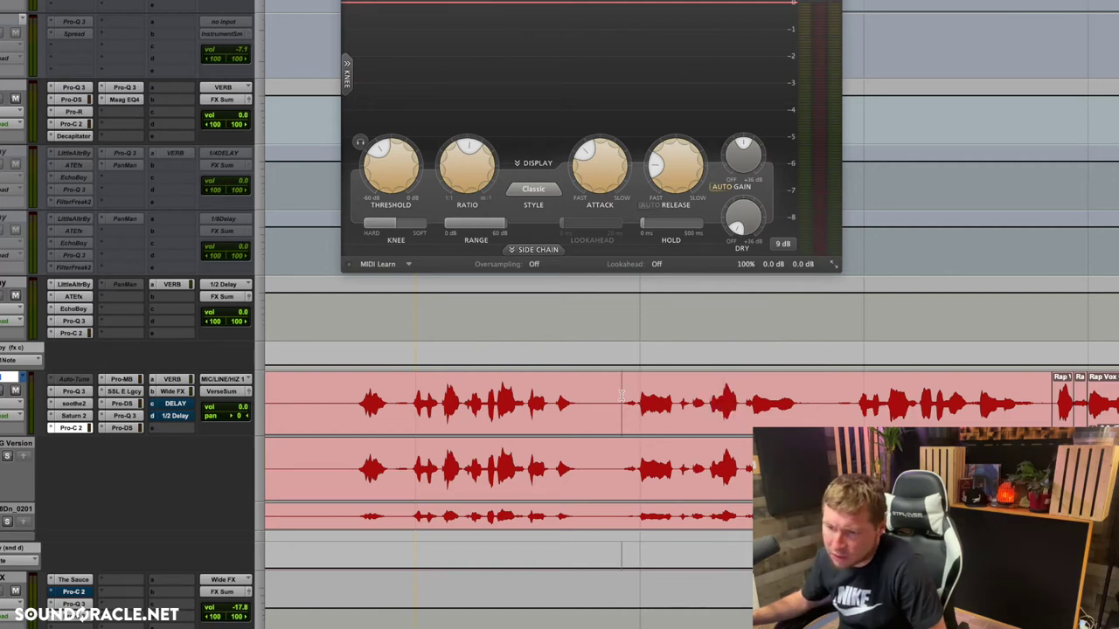
# - Bypass the vocal track's processing plugins and audition the vocal
pyautogui.press('alt+super+2')
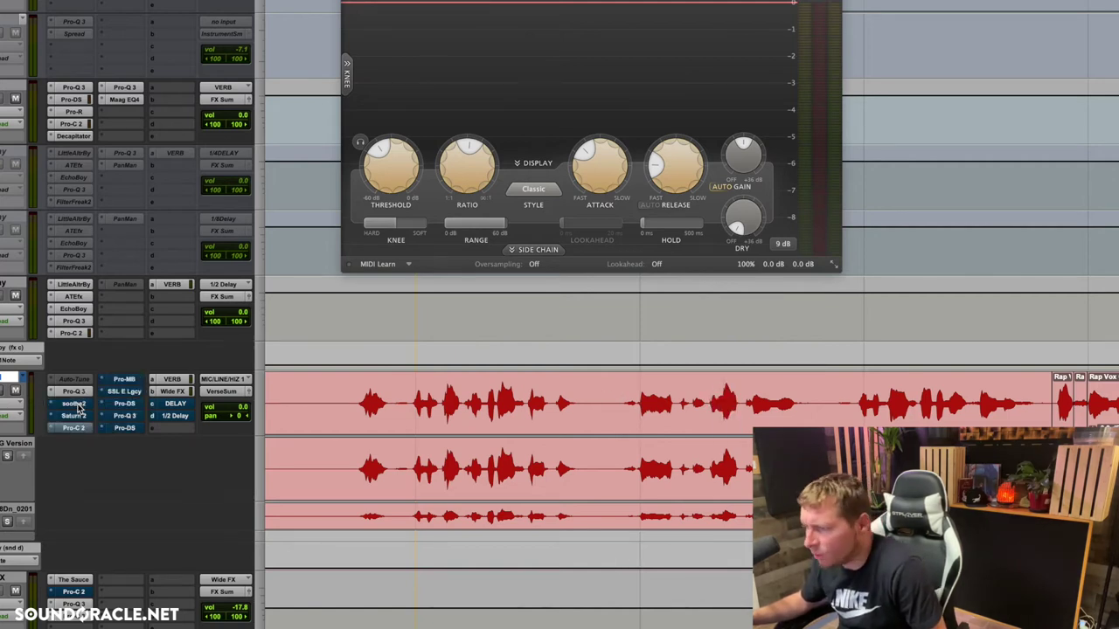
pyautogui.press('space')
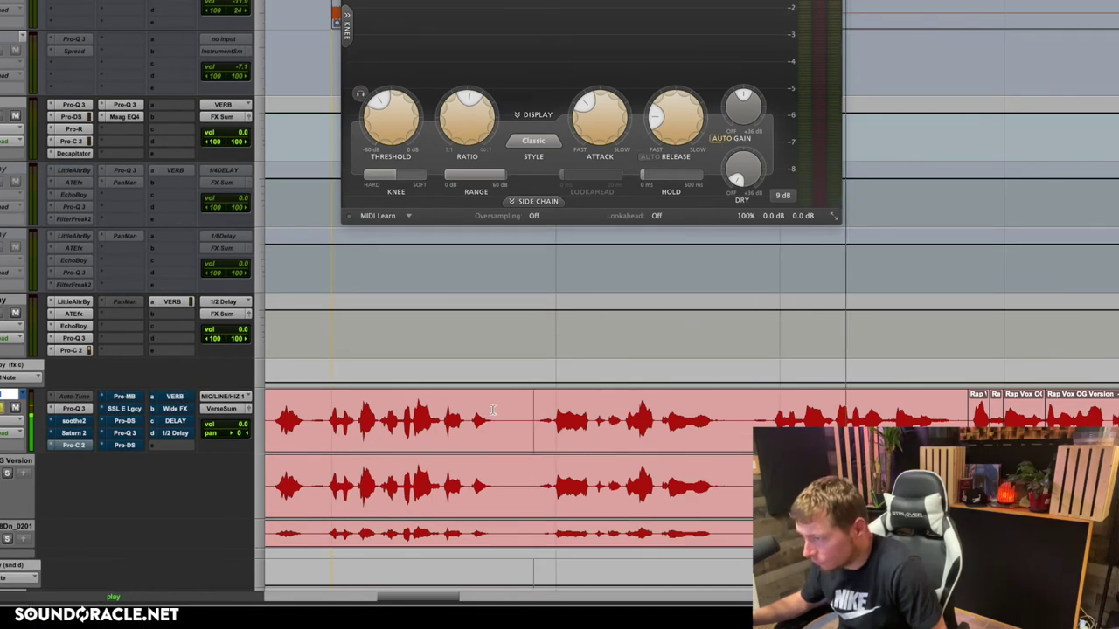
pyautogui.press('space')
pyautogui.moveTo(662, 412); pyautogui.dragTo(640, 421)
pyautogui.click(650, 418)
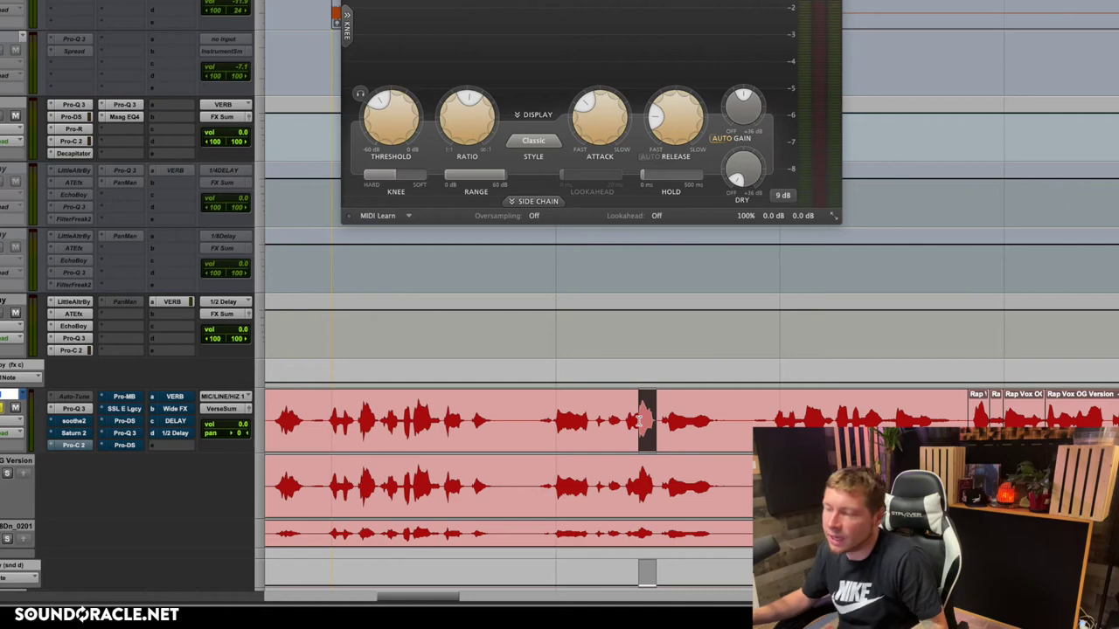
pyautogui.click(564, 420)
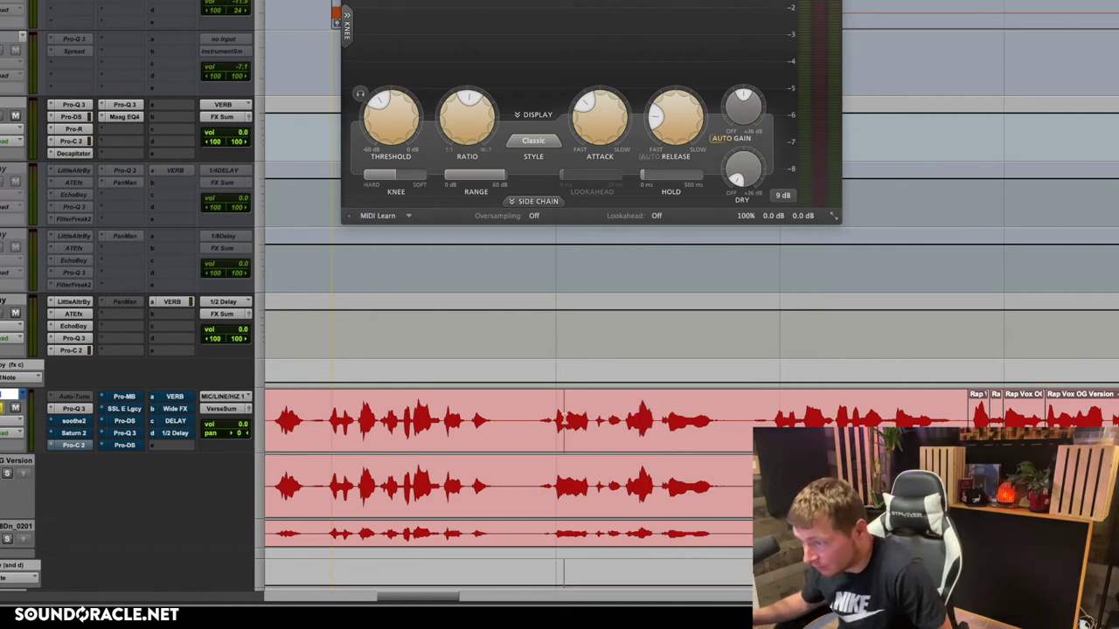
pyautogui.scroll(-3, 564, 419)
pyautogui.scroll(3, 563, 420)
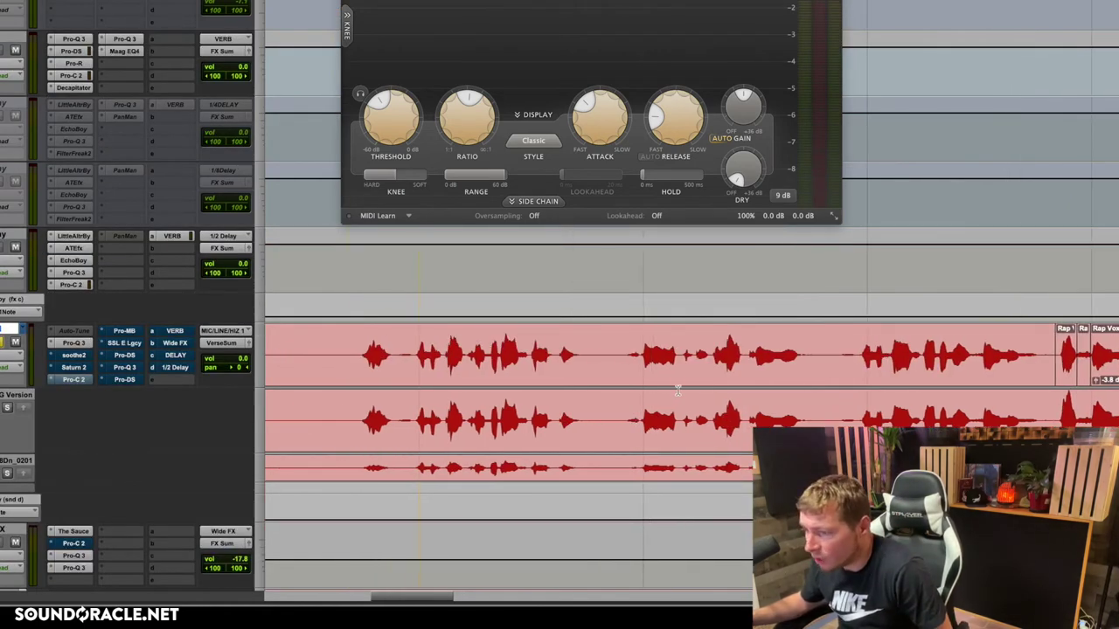
# - Separate a short vocal section into its own clip and raise its gain to +4.4 dB
pyautogui.moveTo(680, 345); pyautogui.dragTo(710, 343)
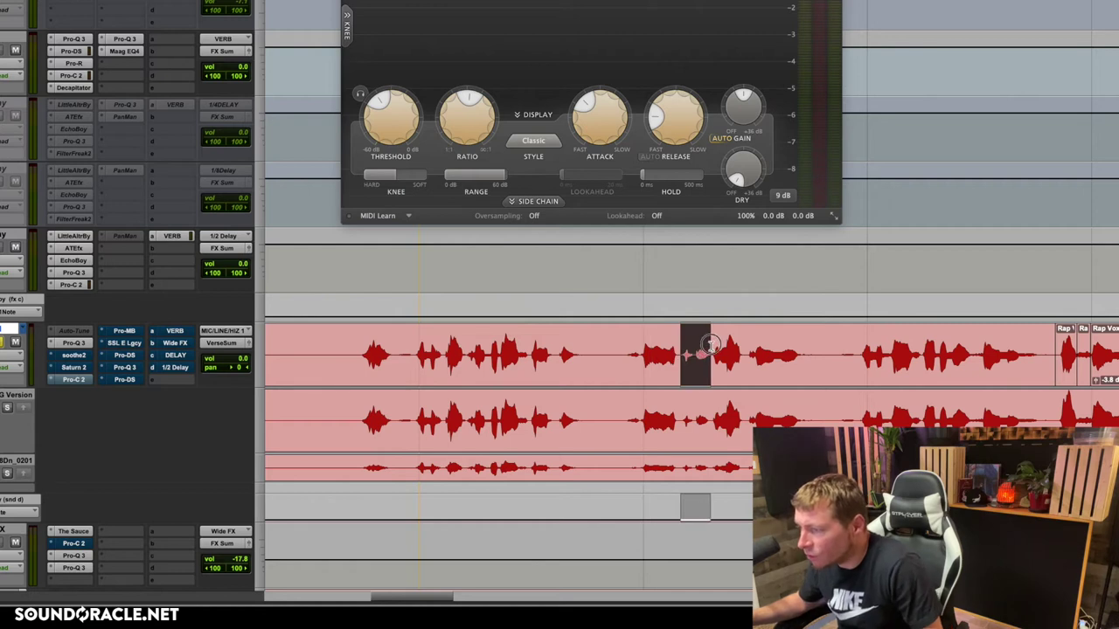
pyautogui.press('super+e')
pyautogui.moveTo(690, 380); pyautogui.dragTo(693, 382)
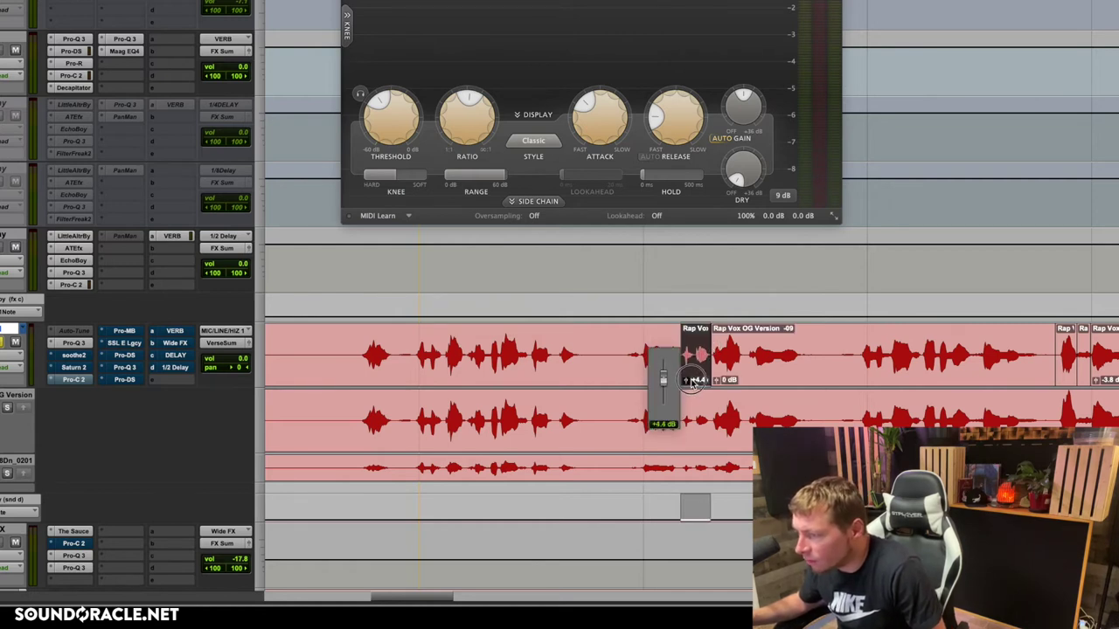
pyautogui.click(745, 346)
pyautogui.hscroll(5, 749, 347)
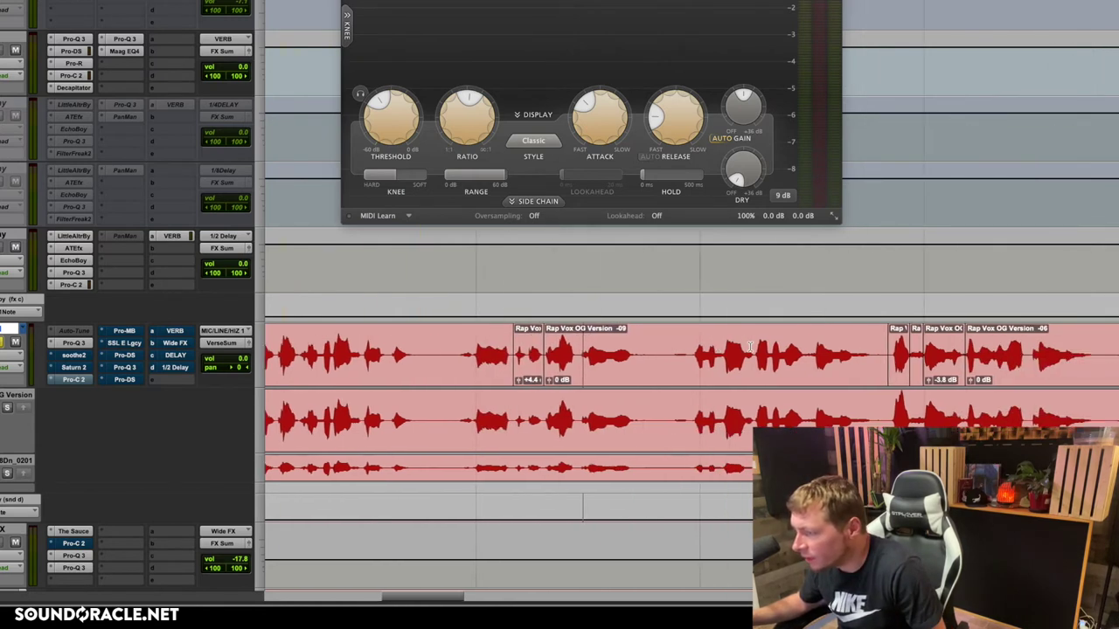
pyautogui.hscroll(3, 749, 347)
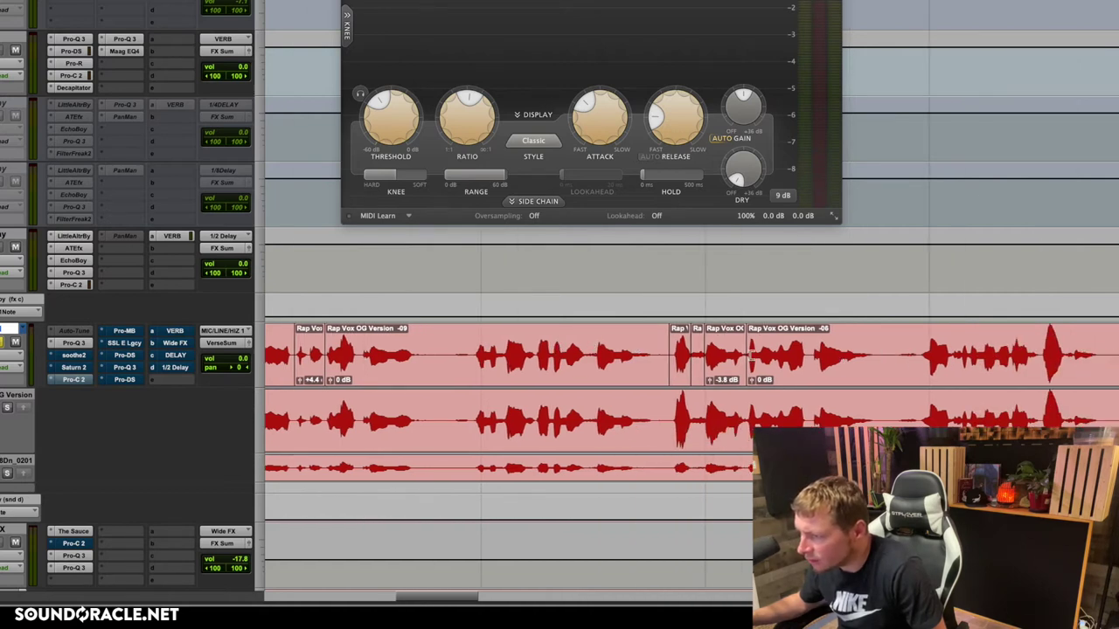
# - Extend clip -06, then split off sections lowered to -2.8, -4.6 and -5.6 dB
pyautogui.moveTo(754, 353); pyautogui.dragTo(669, 382)
pyautogui.click(875, 347)
pyautogui.press('super+e')
pyautogui.click(692, 346)
pyautogui.press('super+e')
pyautogui.click(1044, 352)
pyautogui.moveTo(1051, 352); pyautogui.dragTo(1049, 391)
pyautogui.press('super+e')
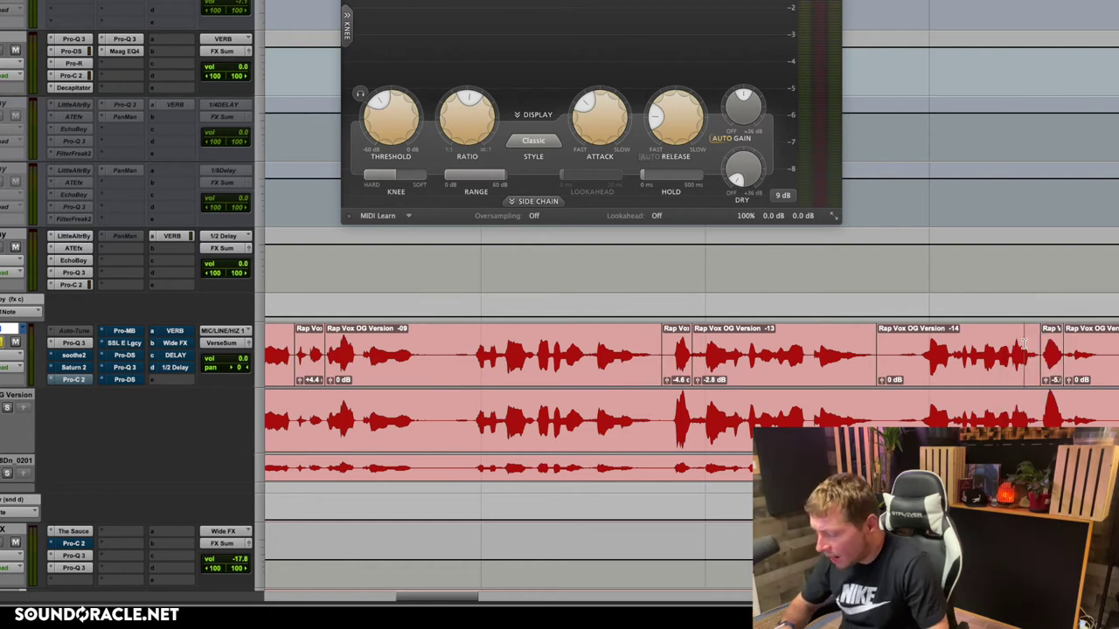
# - Replace the top track's edited clips with the unedited RecordVox-RX8Dn_02-01 clip
pyautogui.press('r')
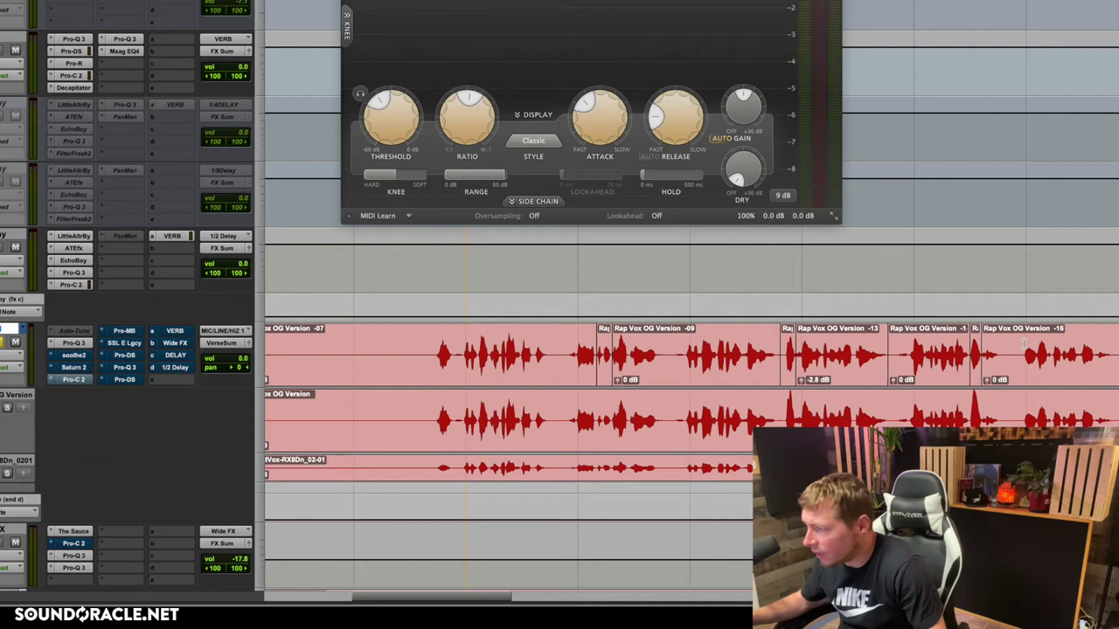
pyautogui.hscroll(5, 1022, 343)
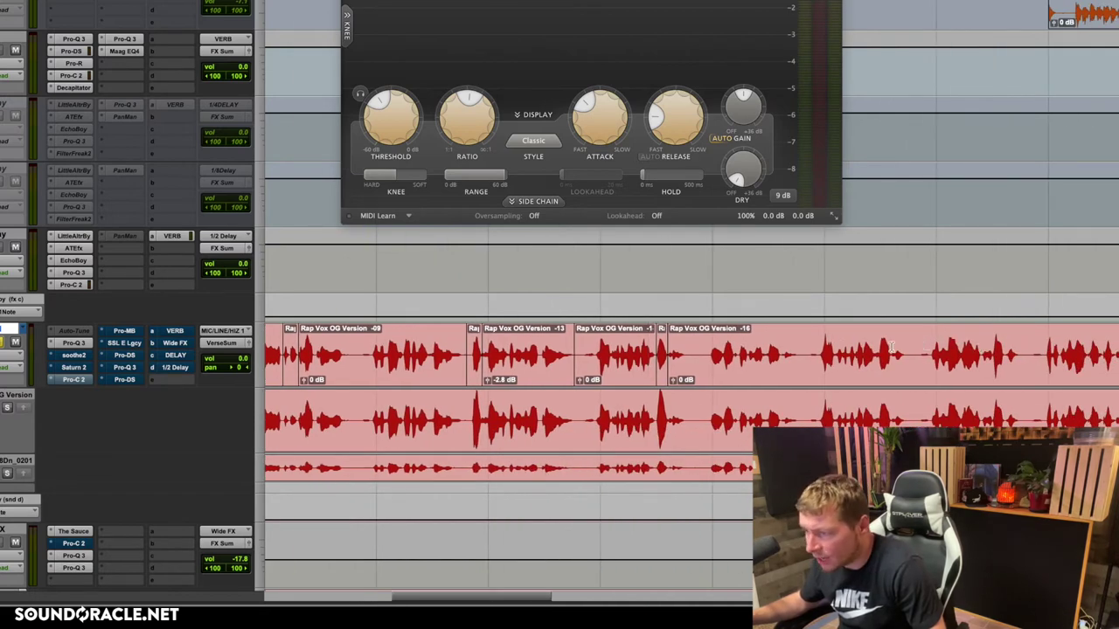
pyautogui.hscroll(-3, 890, 347)
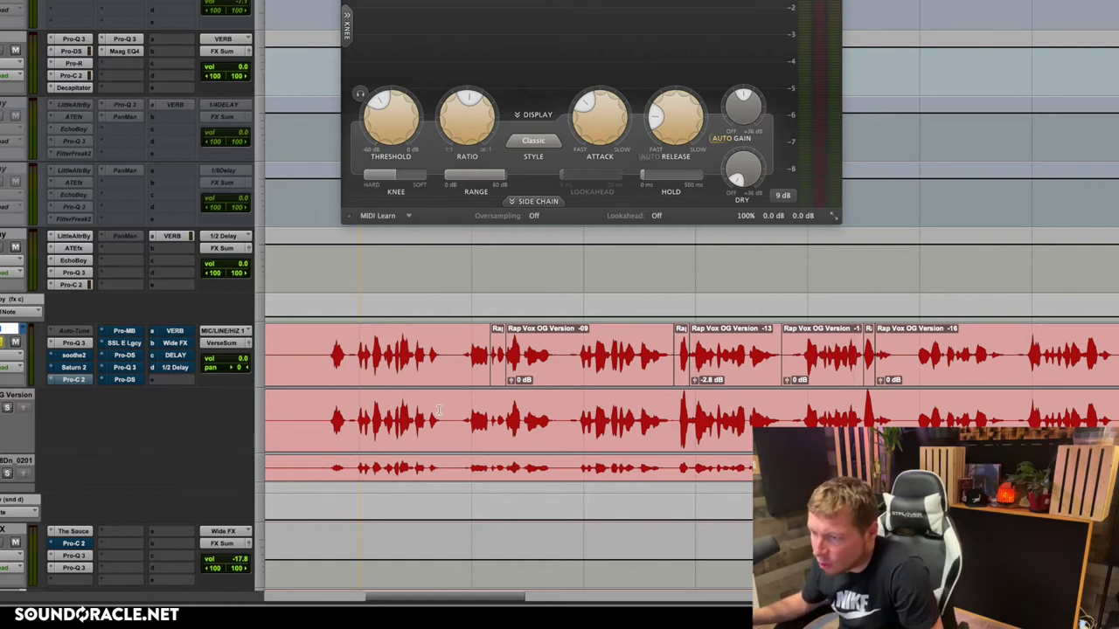
pyautogui.press('r')
pyautogui.press('r')
pyautogui.click(709, 371)
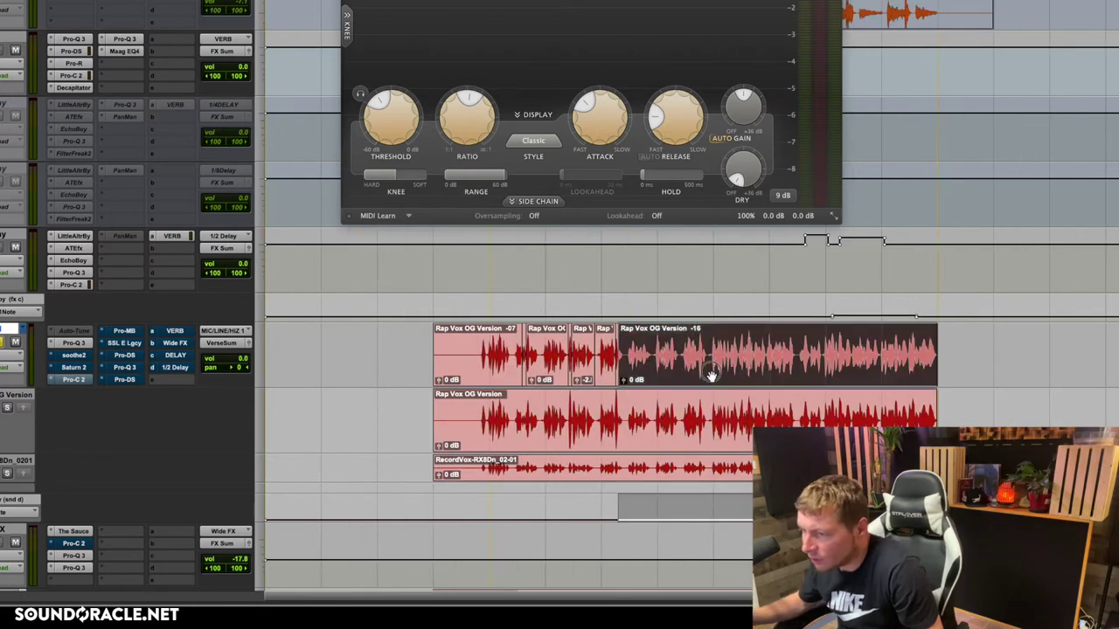
pyautogui.keyDown('shift'); pyautogui.click(468, 370); pyautogui.keyUp('shift')
pyautogui.press('BackSpace')
pyautogui.moveTo(535, 463); pyautogui.dragTo(492, 348)
pyautogui.press('t')
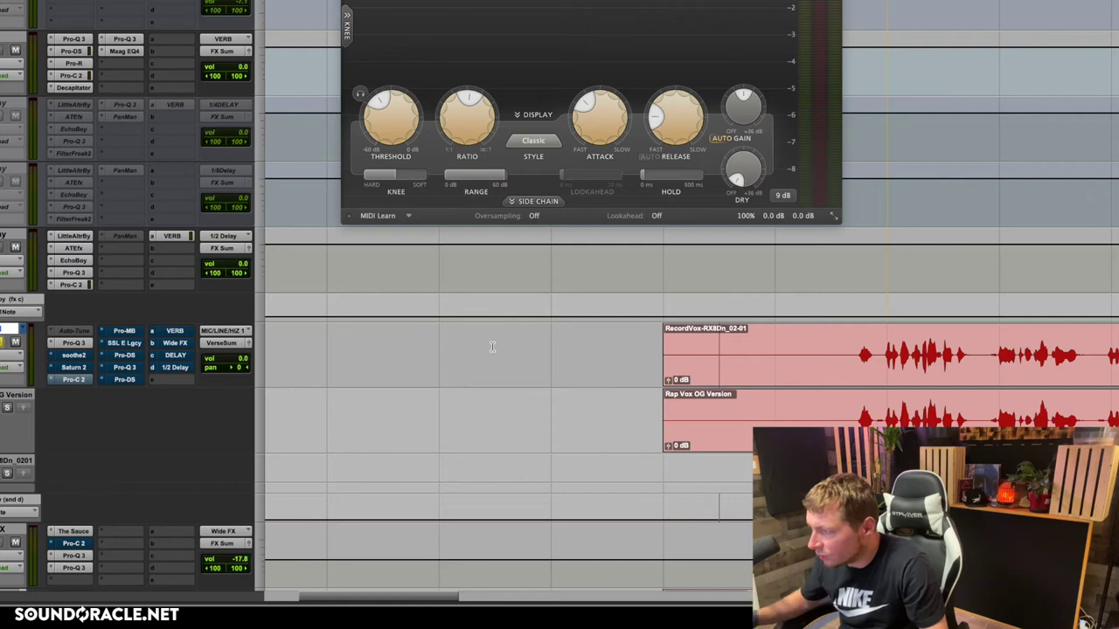
pyautogui.press('t')
pyautogui.scroll(2, 493, 348)
# - Play and stop the unedited RecordVox-RX8Dn_02-01 vocal, then un-bypass Pro-C 2
pyautogui.hscroll(-2, 389, 406)
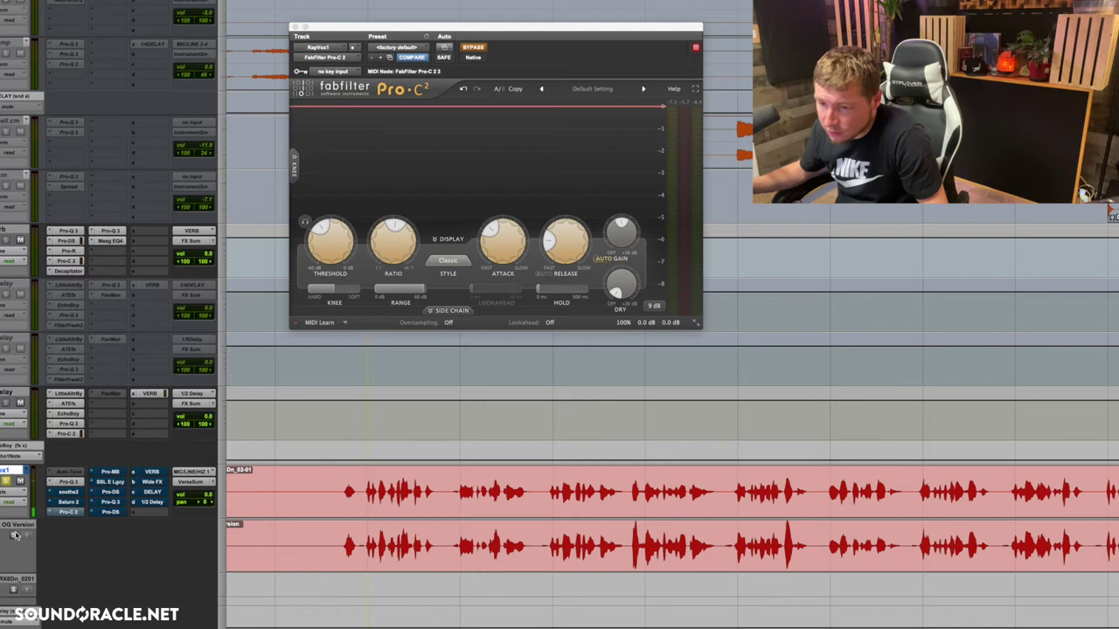
pyautogui.press('space')
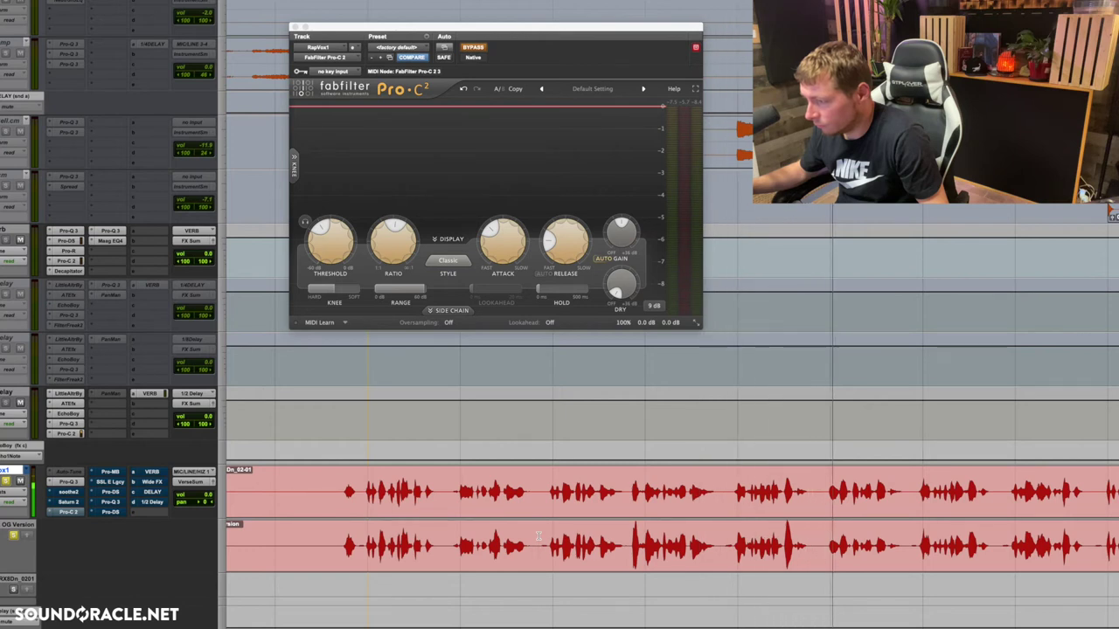
pyautogui.press('space')
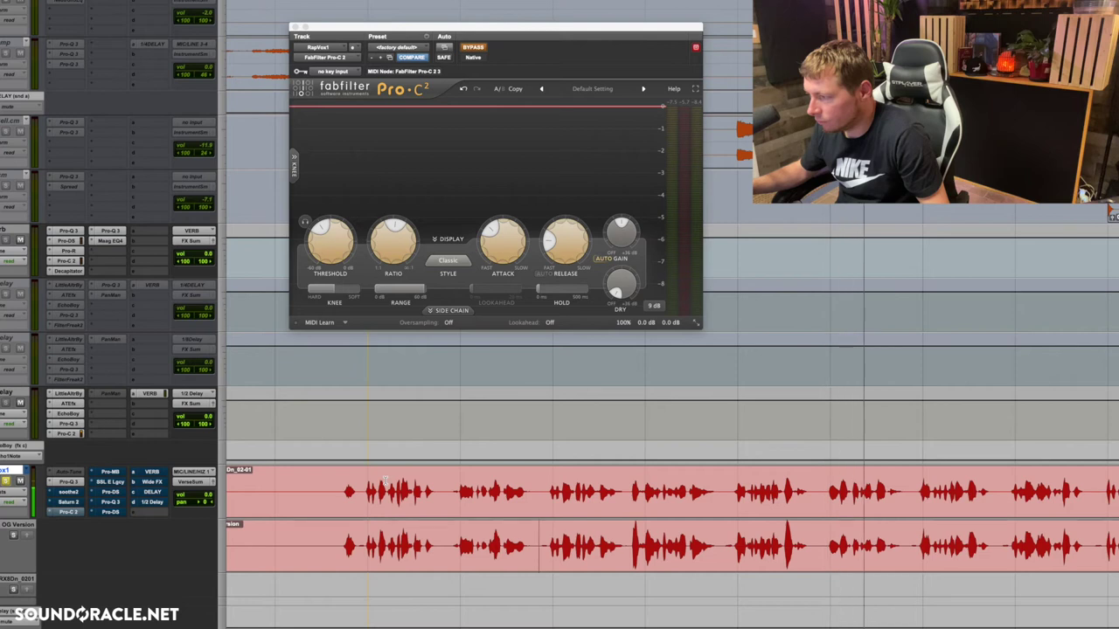
pyautogui.press('space')
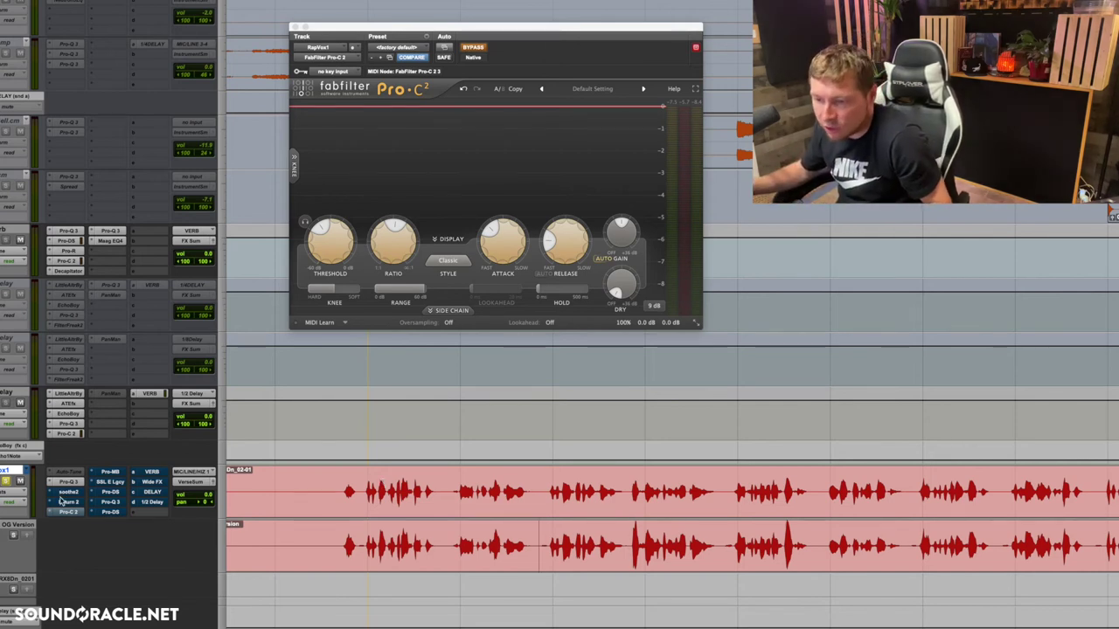
pyautogui.click(63, 495)
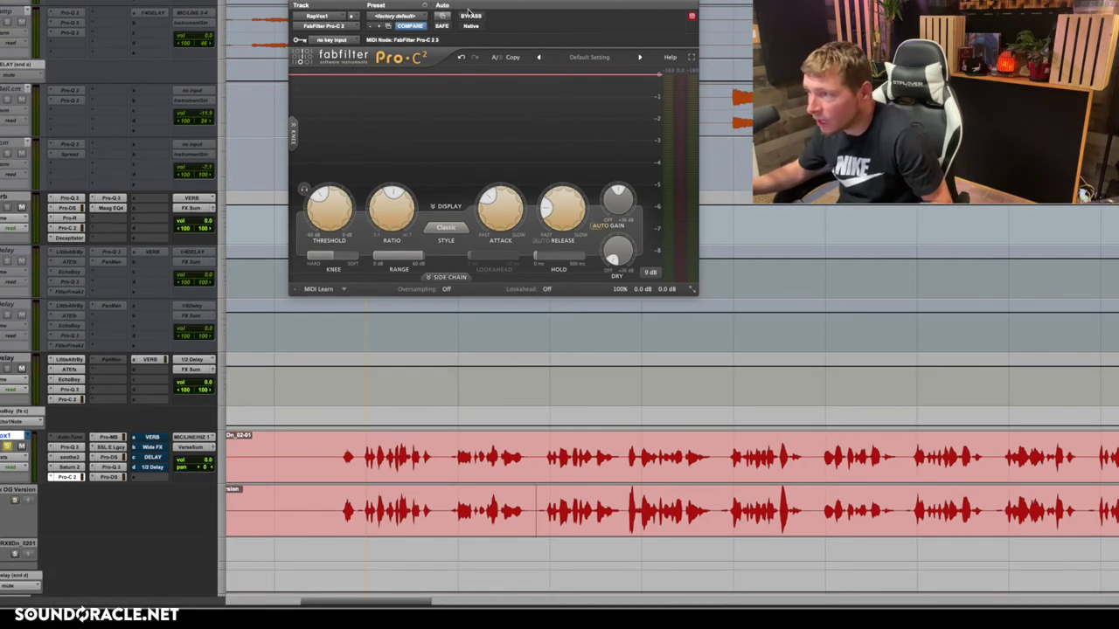
# - Move the Pro-C 2 window down and play the unedited vocal, watching the gain-reduction graph
pyautogui.moveTo(469, 11); pyautogui.dragTo(468, 127)
pyautogui.press('space')
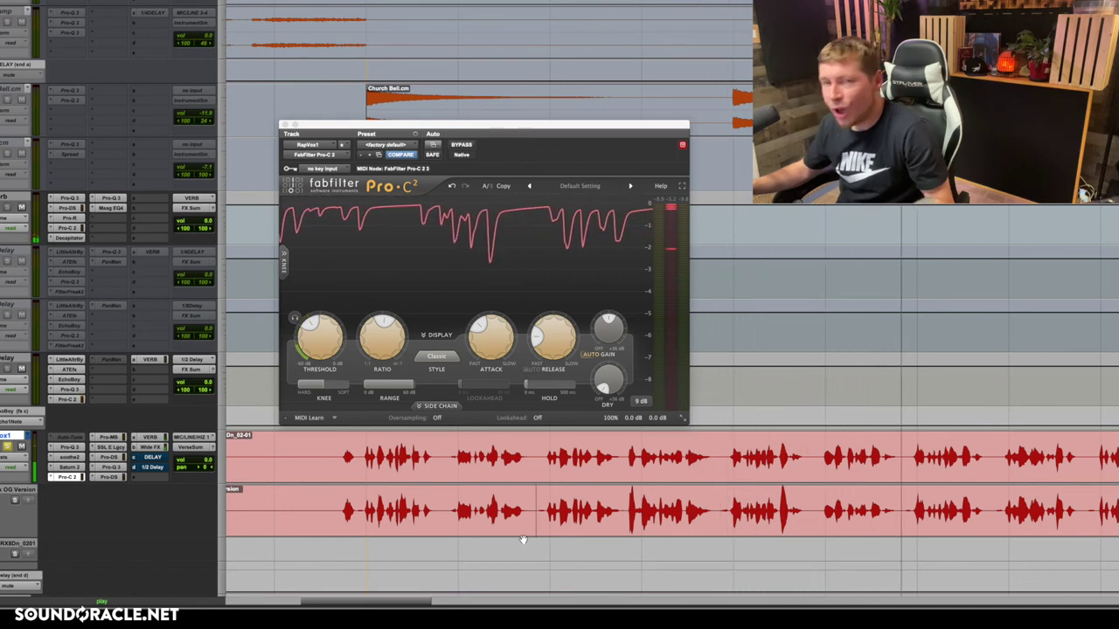
pyautogui.press('space')
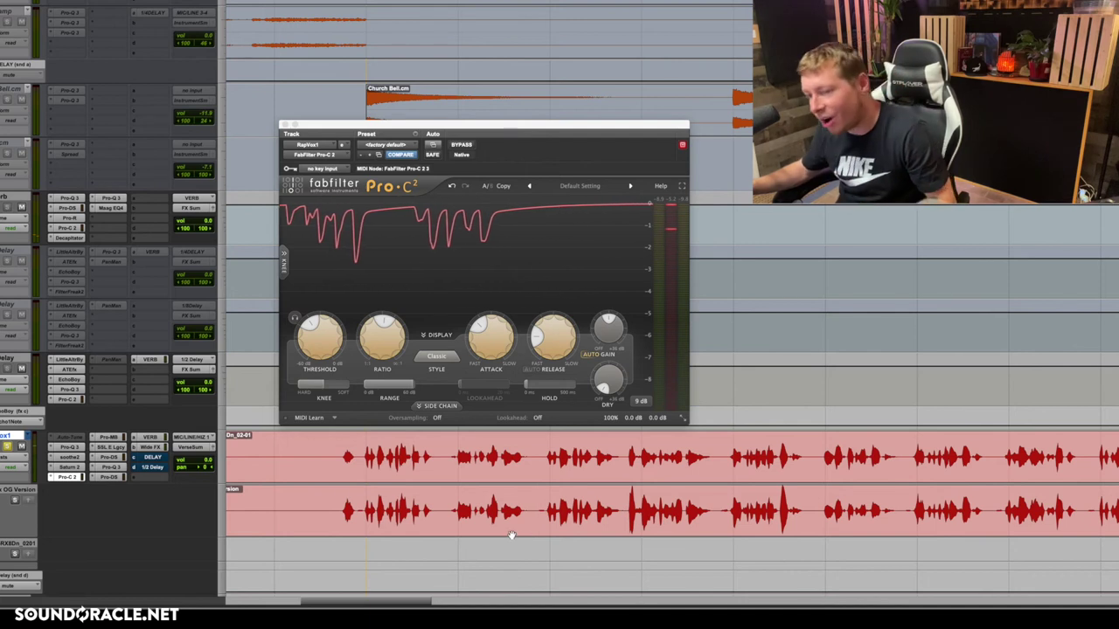
pyautogui.press('space')
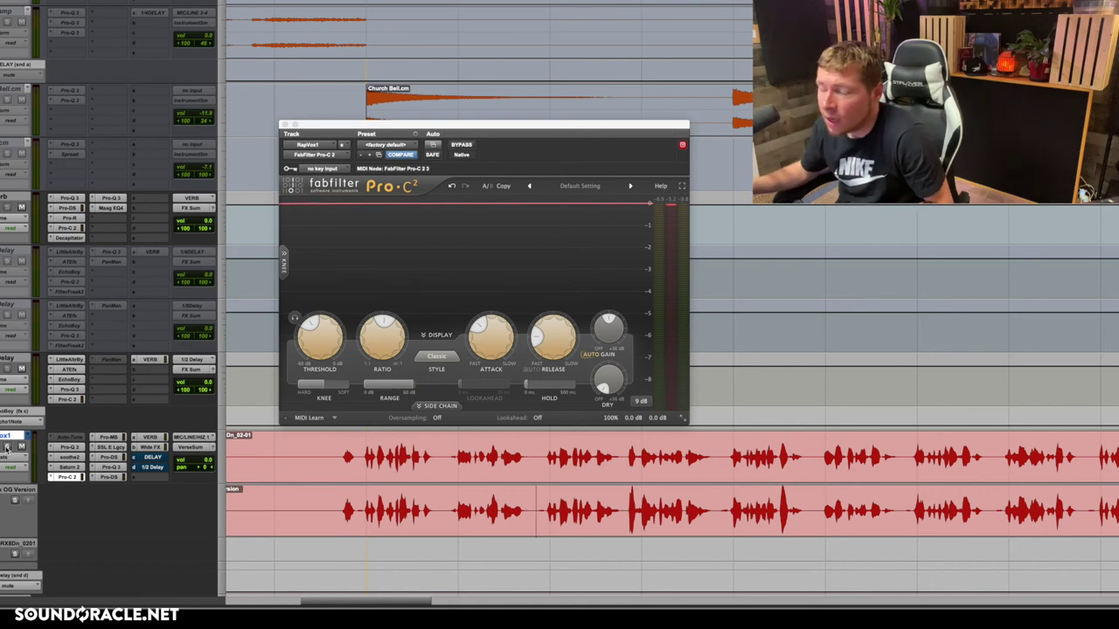
pyautogui.press('space')
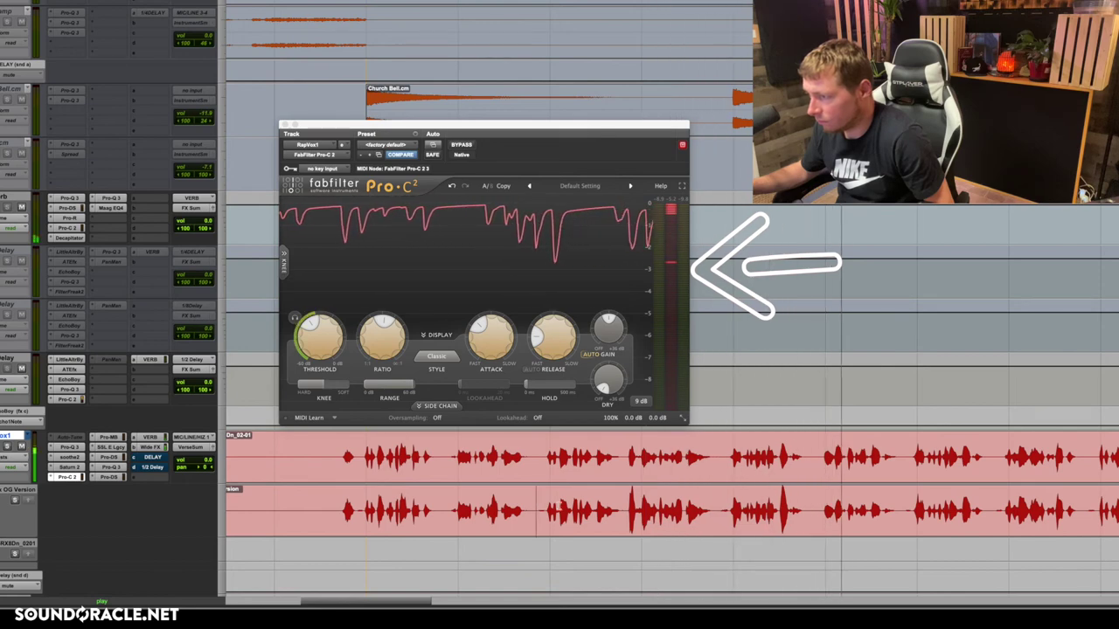
# - Solo the OG Version vocal track during playback through Pro-C 2
pyautogui.click(13, 498)
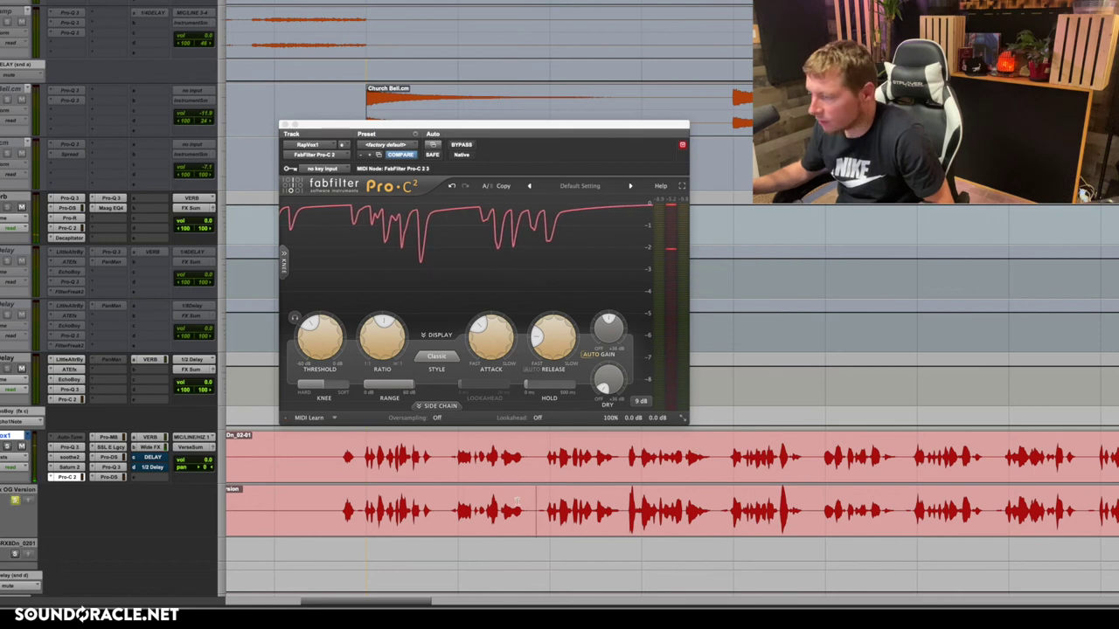